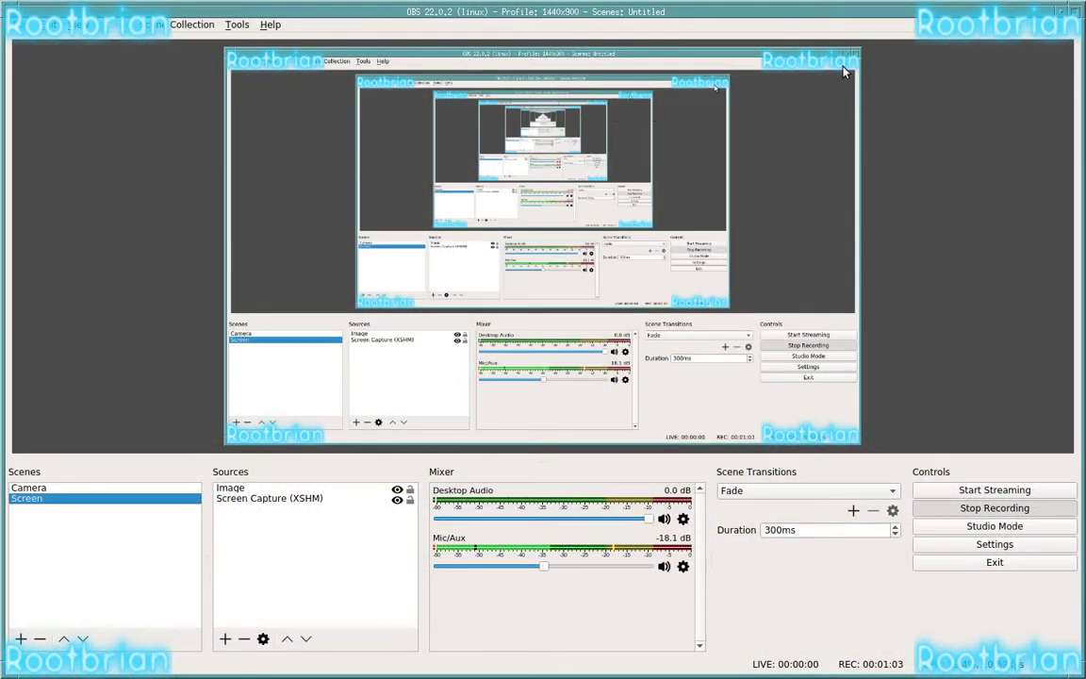
Step: Select the Image source, then minimize the OBS window from its Alt+Space window menu
click(230, 59)
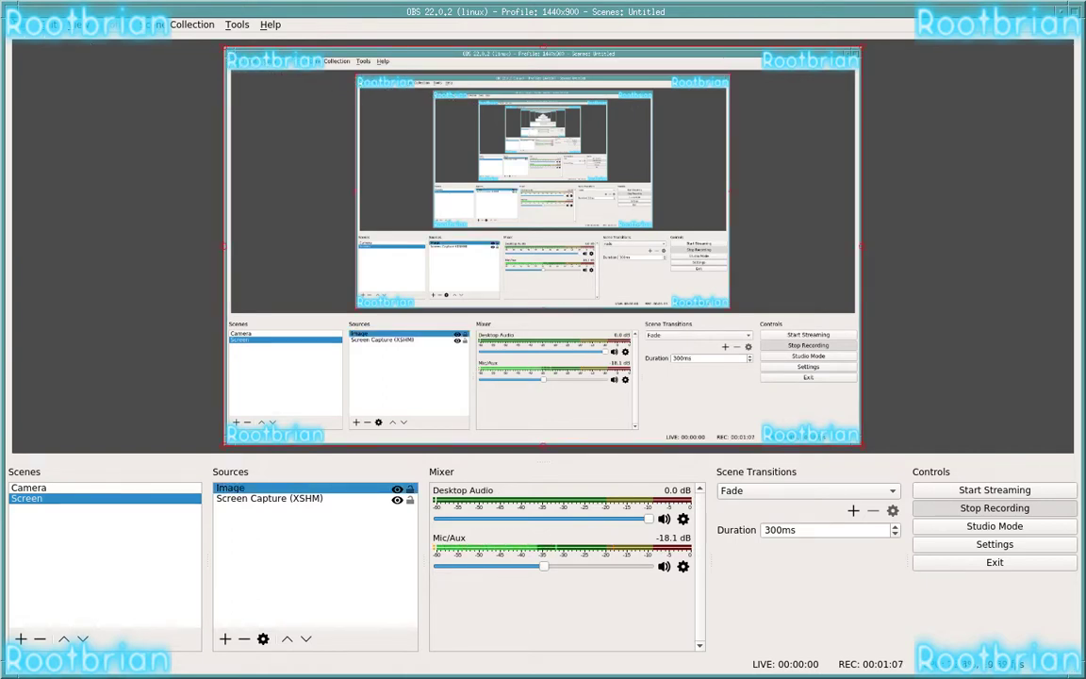
key(alt+space)
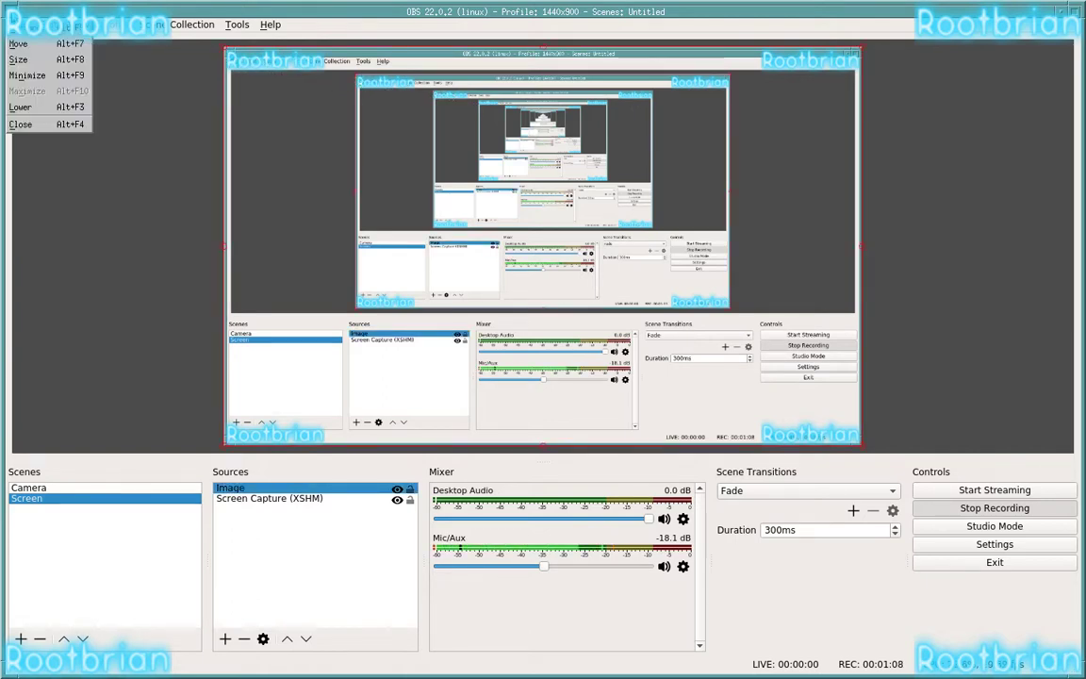
click(28, 75)
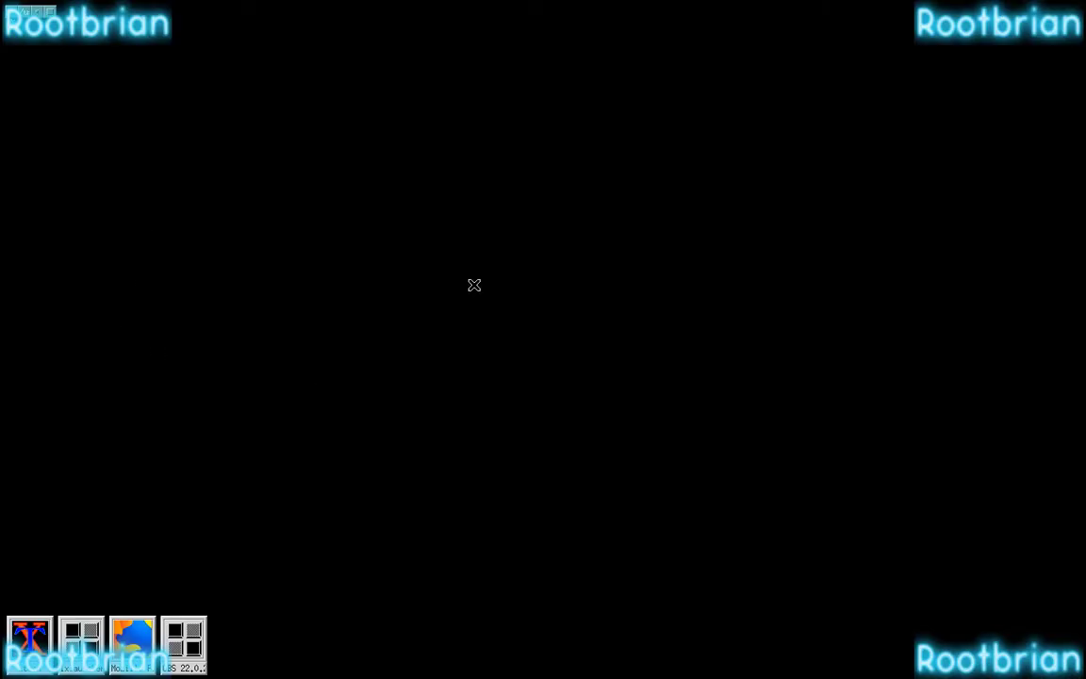
Step: Browse the twm Root Menu's Debian submenu, dismiss it, and restore lxlauncher from its icon
click(253, 223)
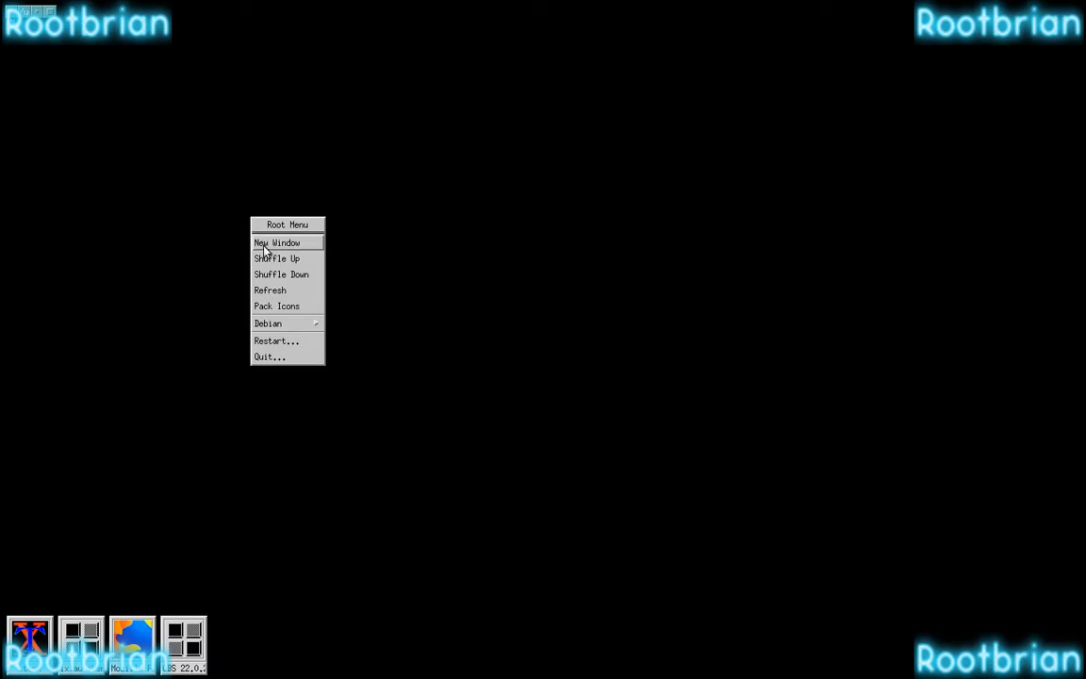
mouse_move(295, 326)
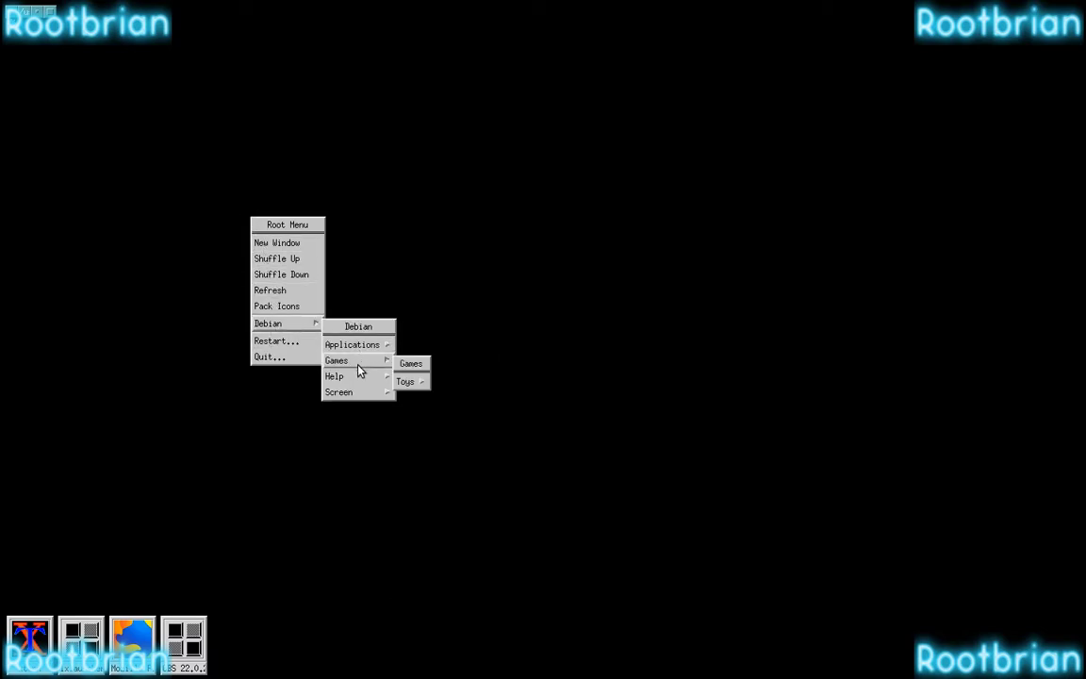
mouse_move(359, 380)
click(53, 368)
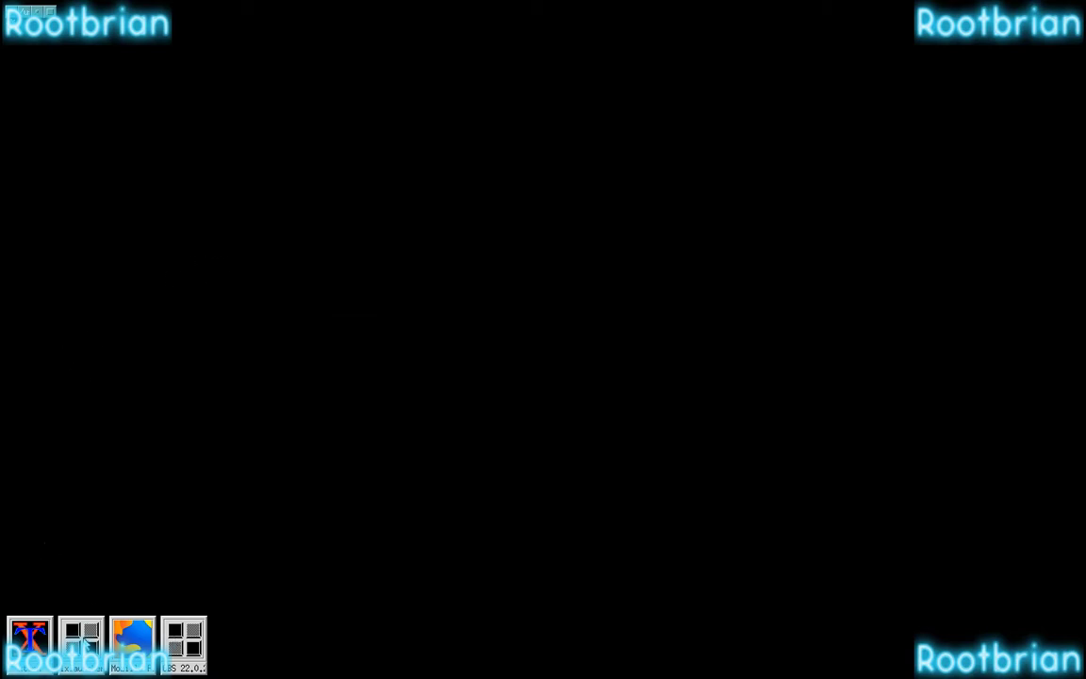
click(76, 639)
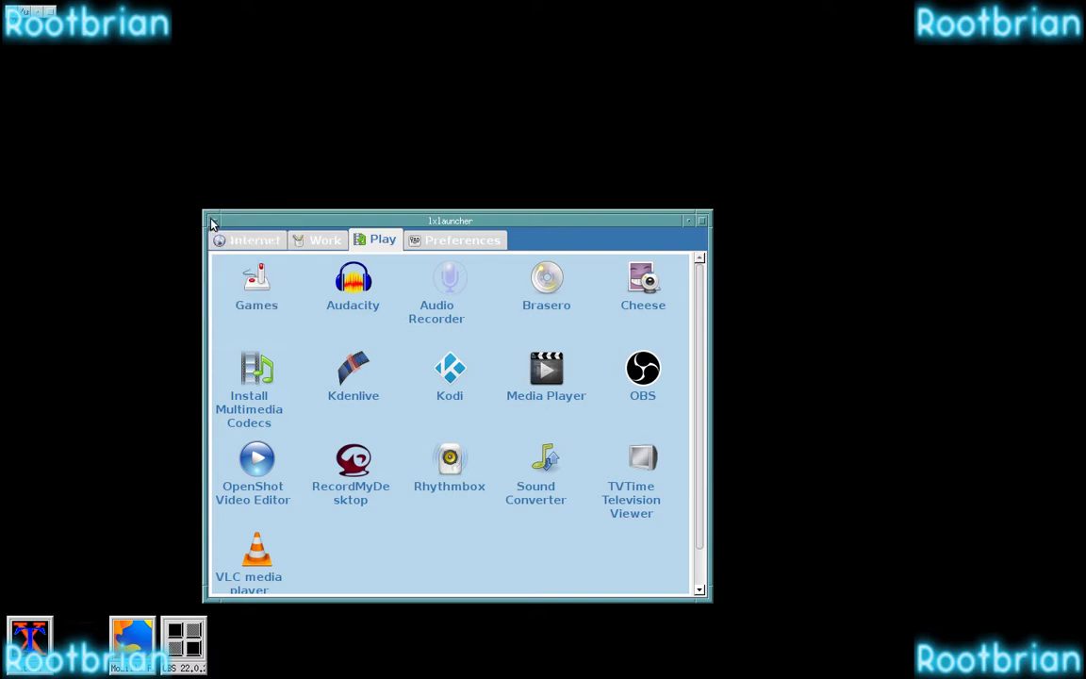
Step: Dismiss the lxlauncher window menu and drag the launcher up and to the right
click(212, 222)
key(Escape)
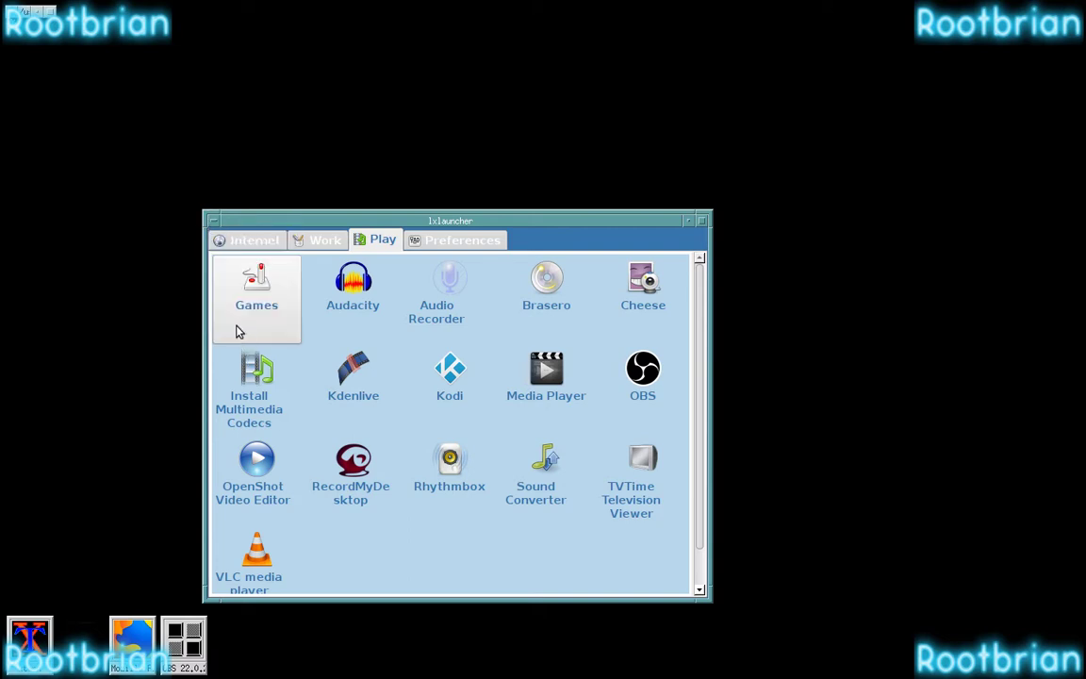
click(212, 222)
click(227, 335)
drag(452, 224, 515, 139)
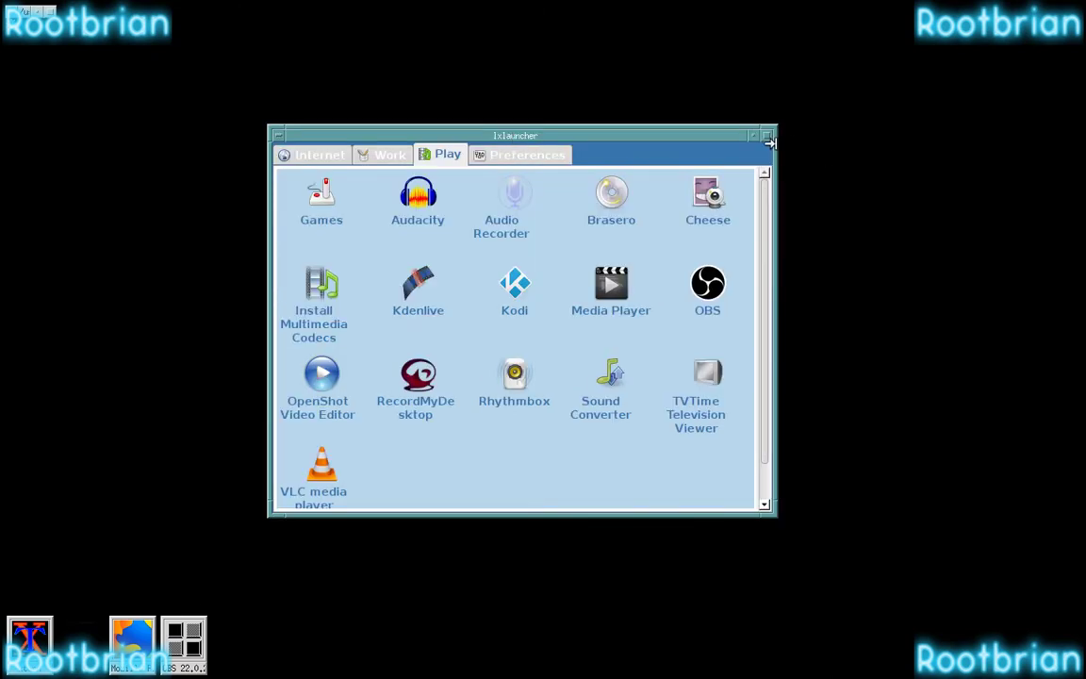
Step: Maximize and restore the launcher, then minimize it and restore it from its icon
double_click(697, 134)
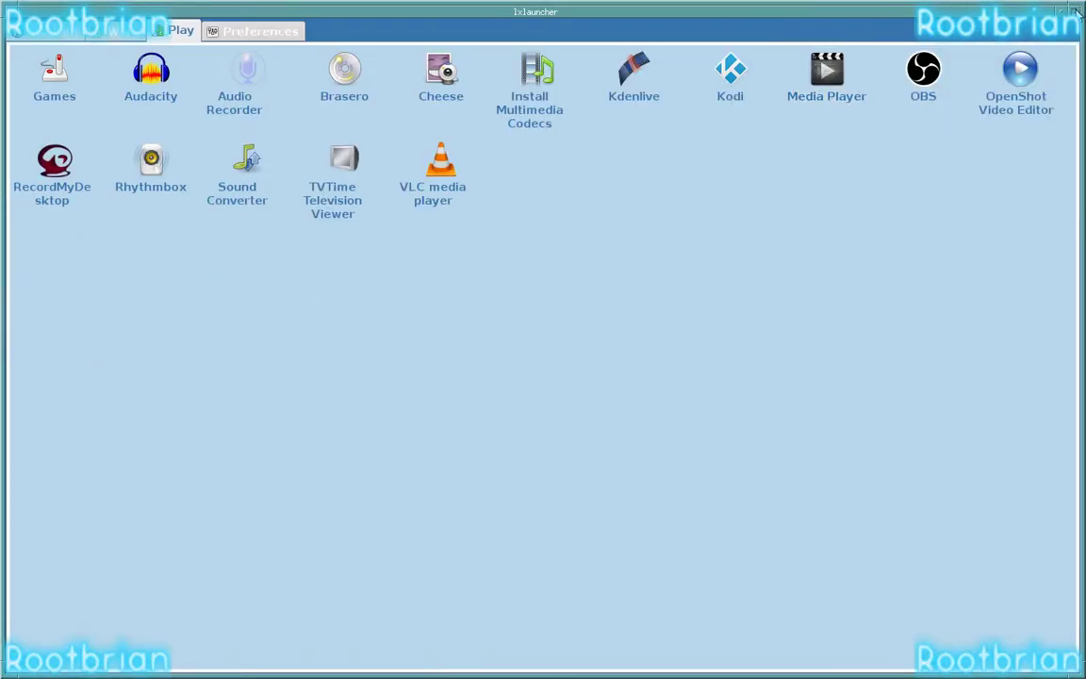
click(1077, 11)
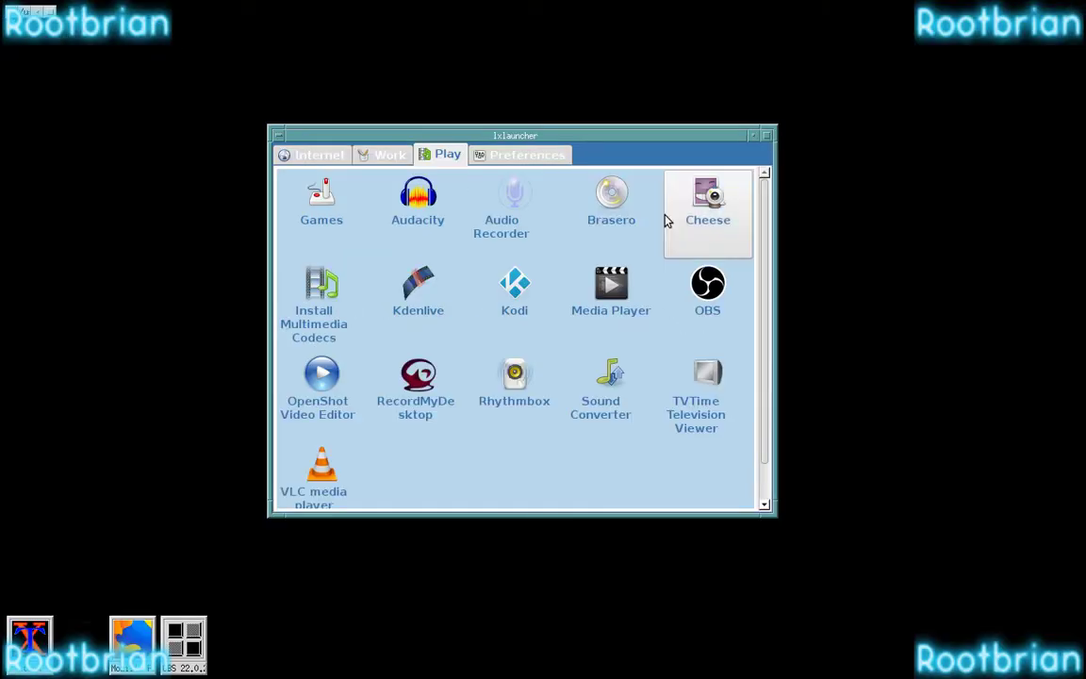
click(754, 136)
right_click(80, 641)
click(70, 509)
Step: Open and dismiss the lxlauncher title-bar window menu four times
right_click(477, 139)
click(477, 139)
right_click(475, 138)
click(449, 139)
right_click(449, 139)
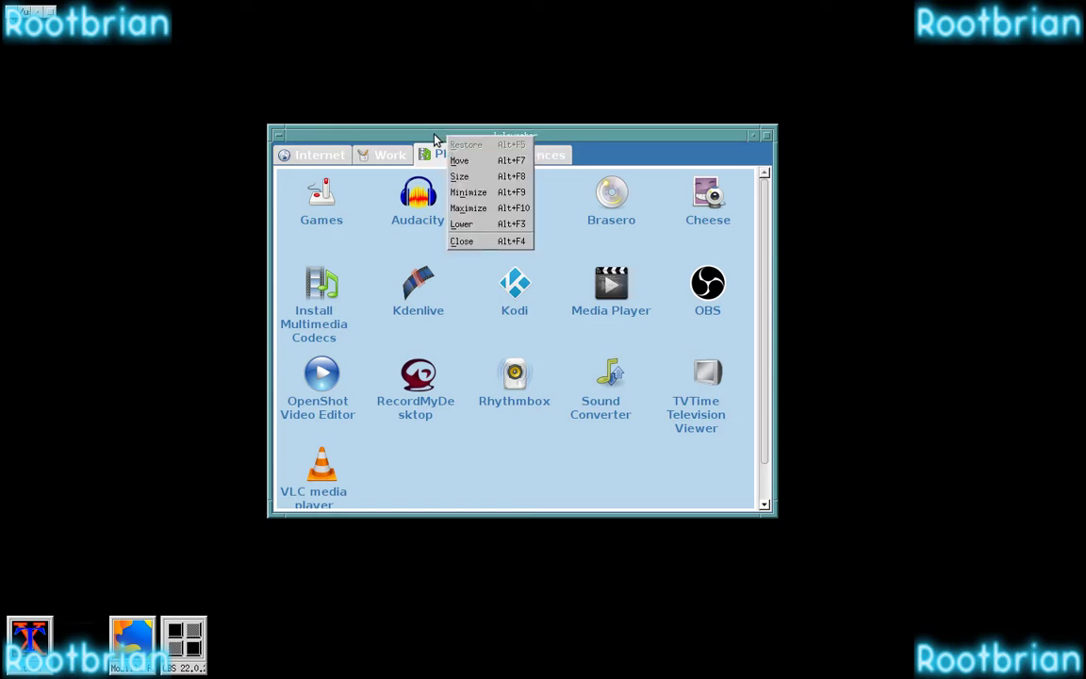
click(436, 140)
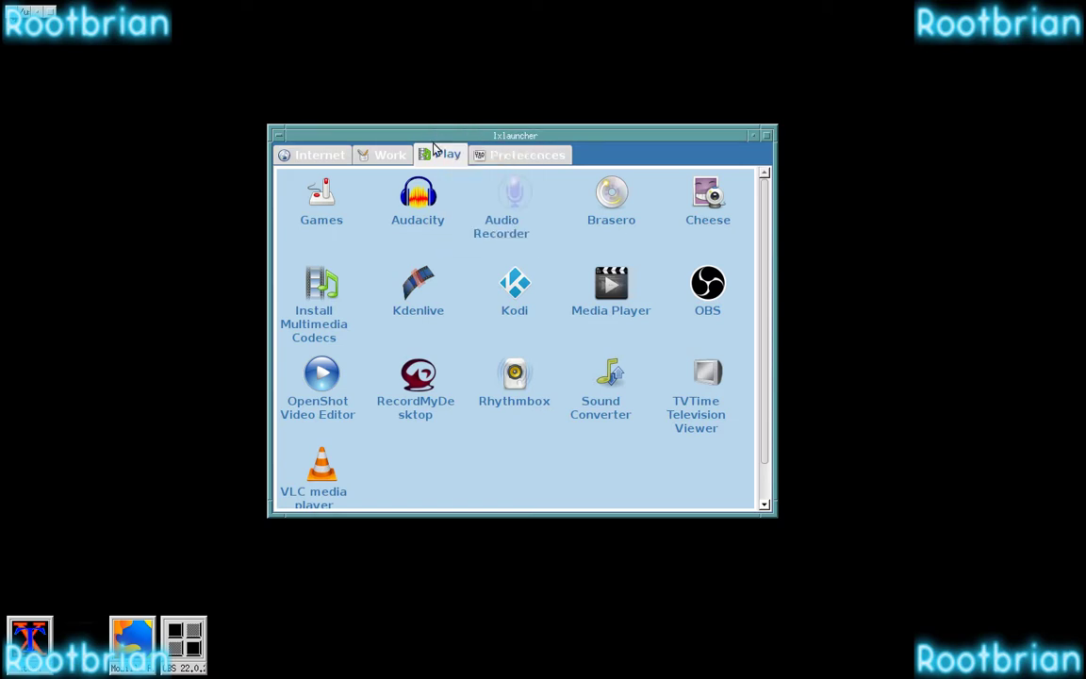
right_click(549, 138)
click(534, 142)
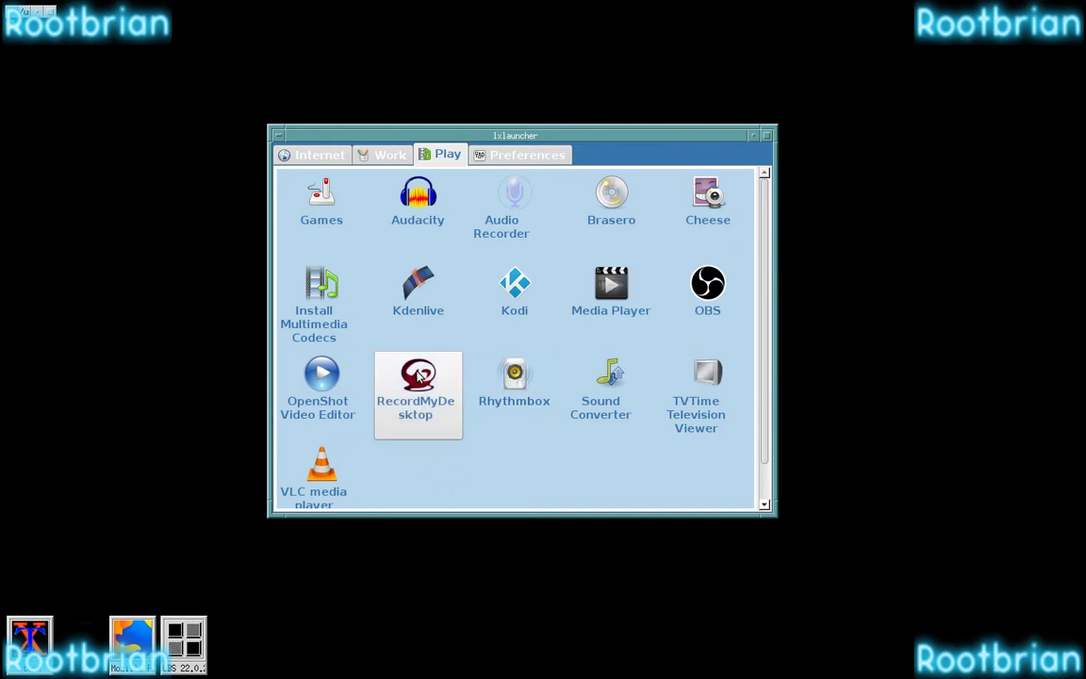
Step: Scroll over the tab bar through Preferences, Work and Play to land on the Internet tab
scroll(477, 160, down, 1)
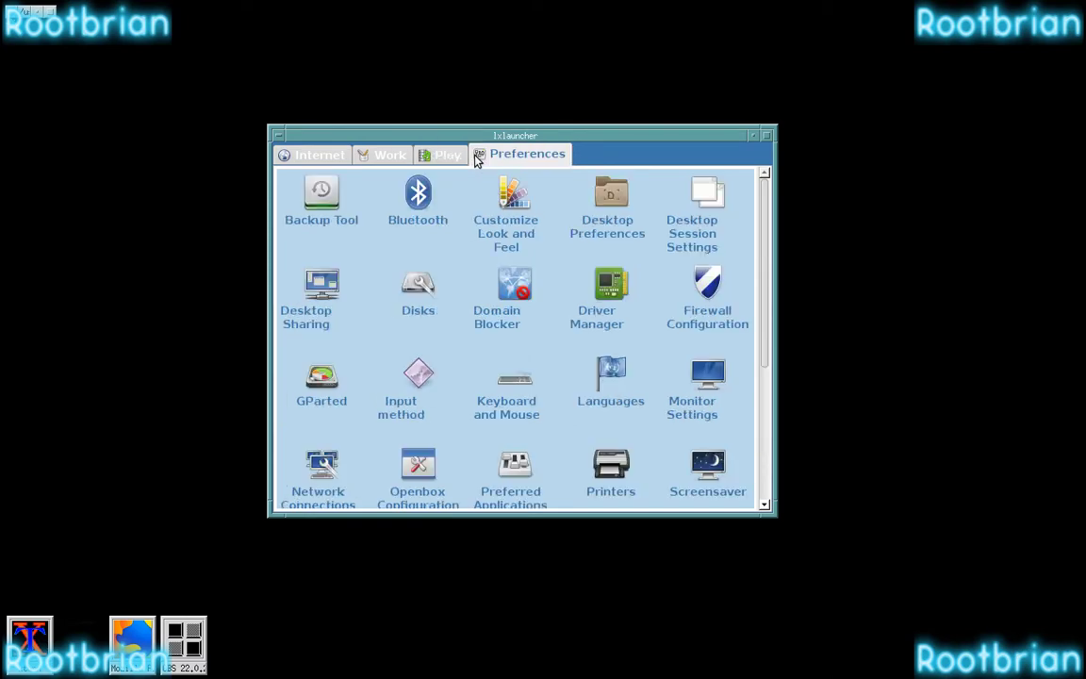
scroll(477, 157, up, 3)
scroll(477, 161, down, 3)
scroll(477, 160, up, 3)
scroll(477, 160, down, 3)
scroll(477, 157, up, 3)
scroll(476, 157, down, 3)
scroll(517, 160, up, 3)
scroll(516, 160, down, 3)
scroll(516, 160, up, 3)
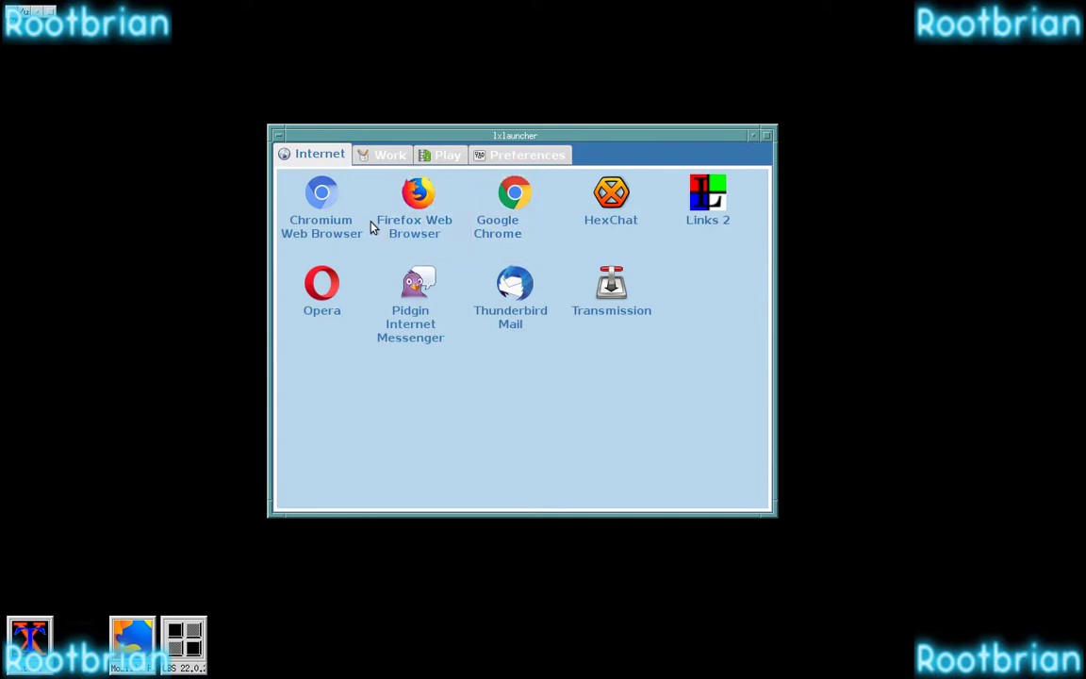
Step: Open, move and close the Alt+F2 Run dialog, then nudge the launcher slightly up-right
key(alt+F2)
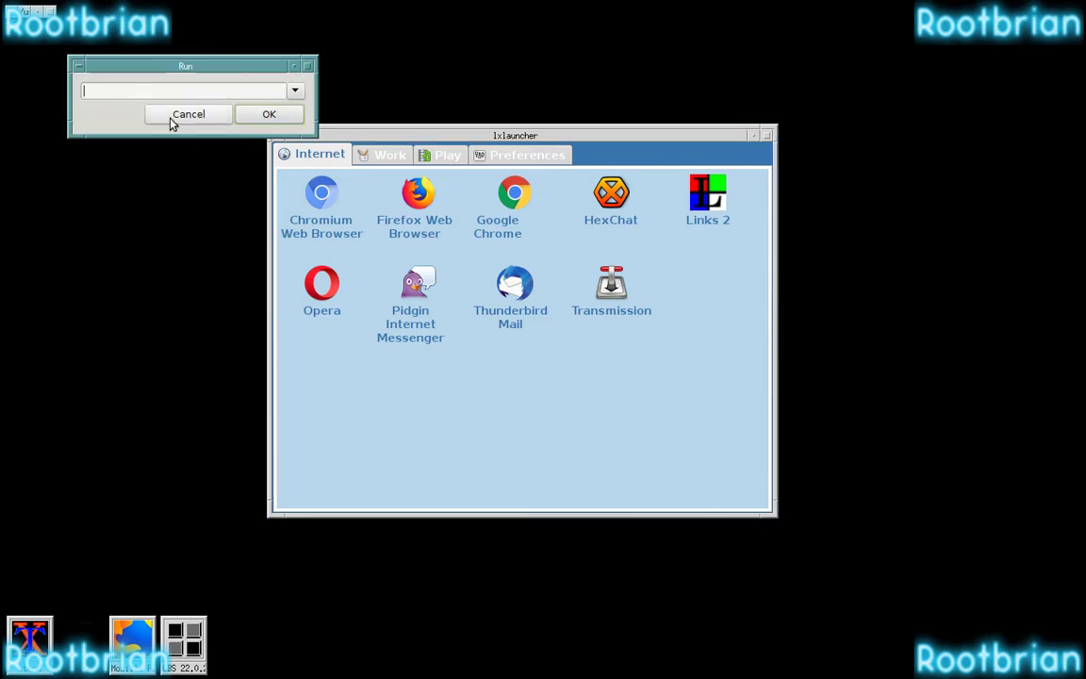
drag(155, 69, 381, 177)
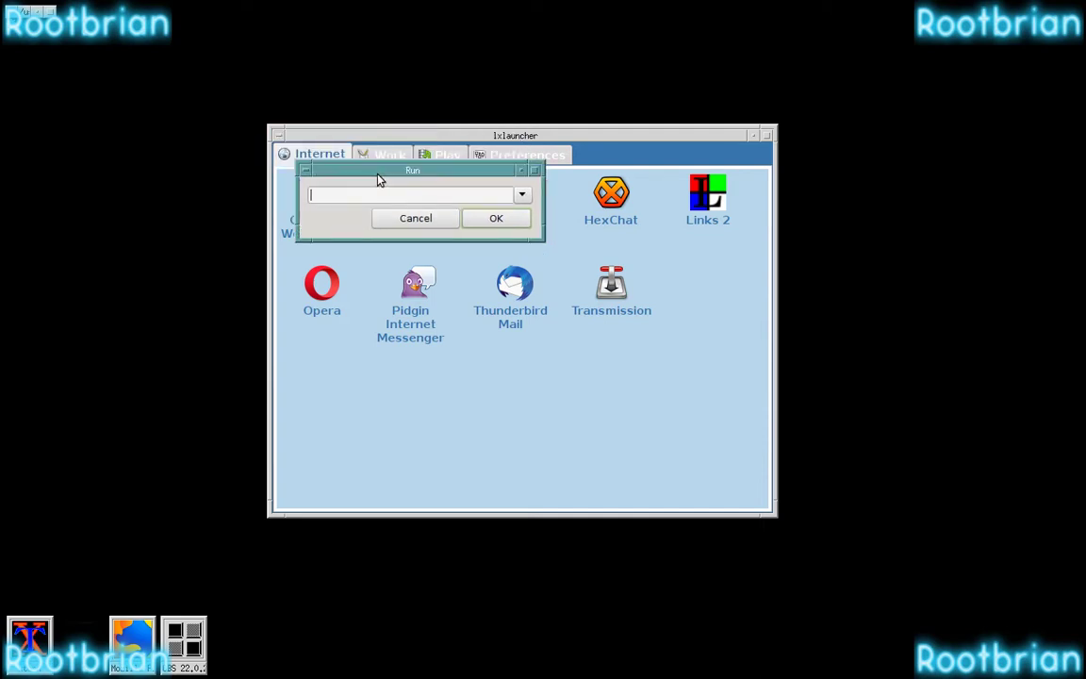
click(306, 172)
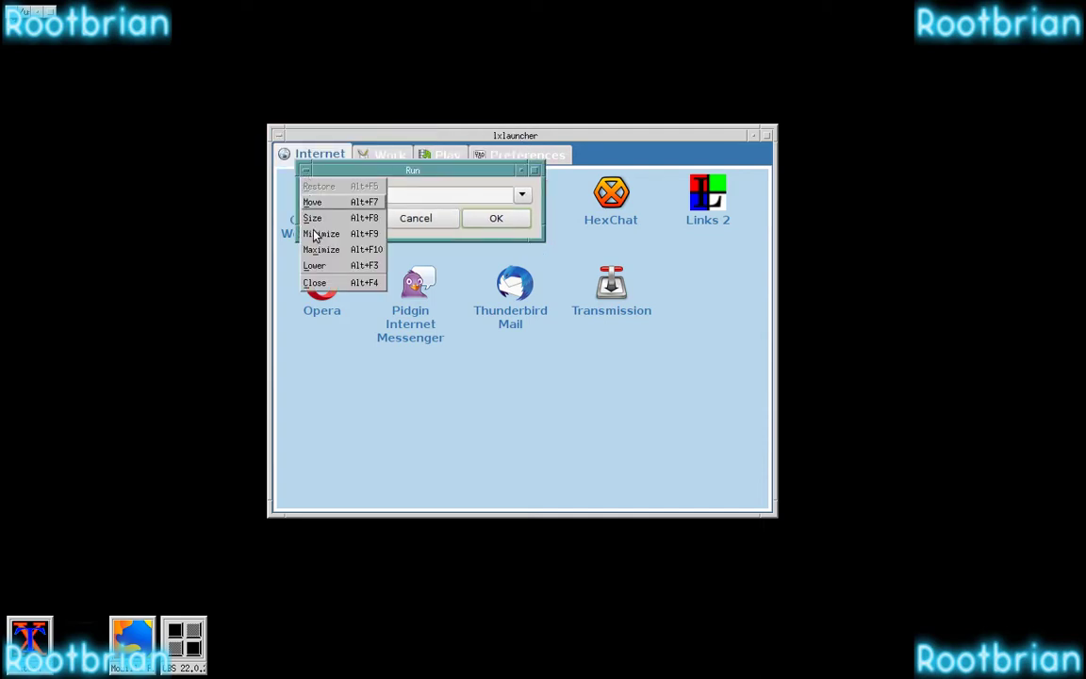
click(314, 282)
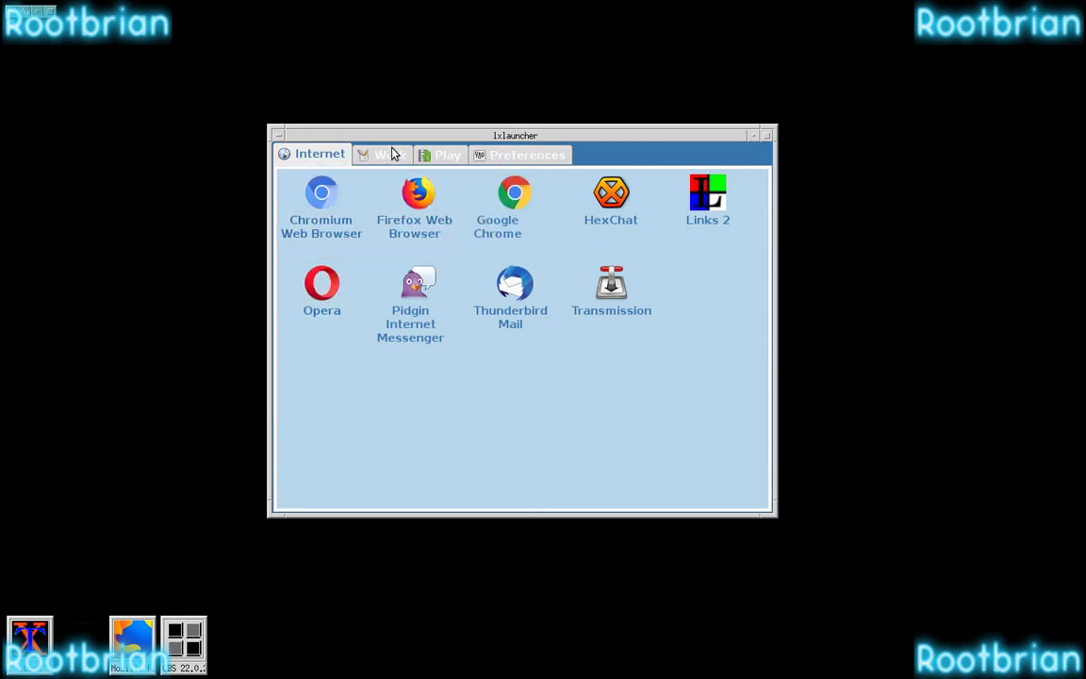
drag(392, 136, 432, 130)
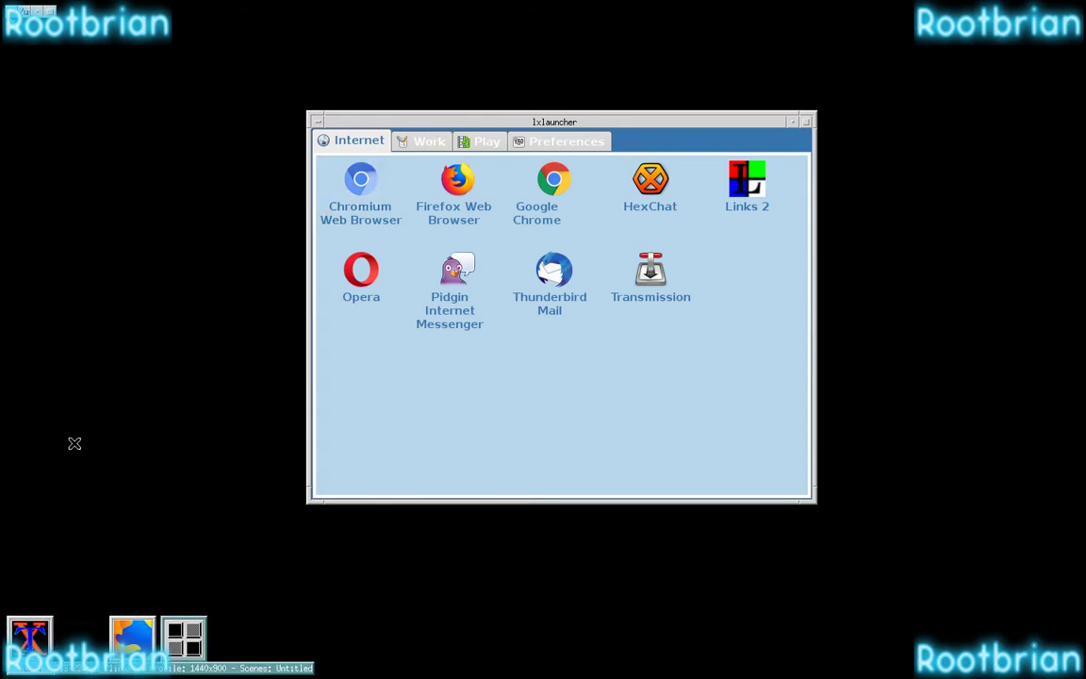
right_click(132, 637)
Step: Restore Firefox and load bing.com from the address bar
click(124, 573)
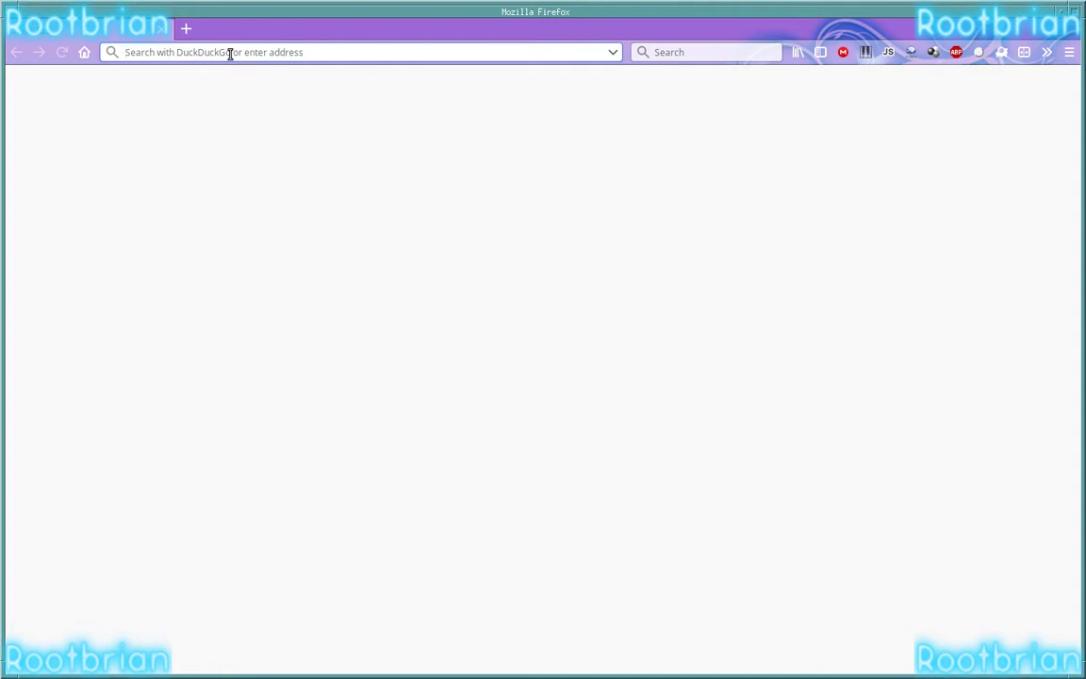
text(bing.com)
key(BackSpace)
key(BackSpace)
key(BackSpace)
text(com)
key(Return)
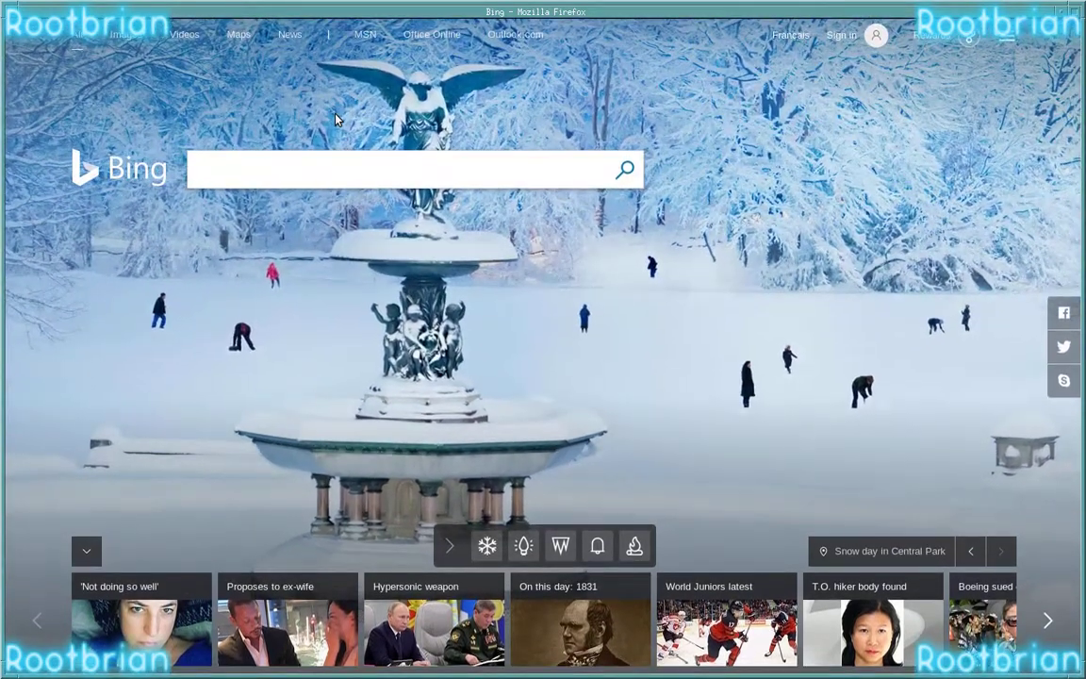
Step: Exit fullscreen with F11, open a new tab, and minimize Firefox
key(F11)
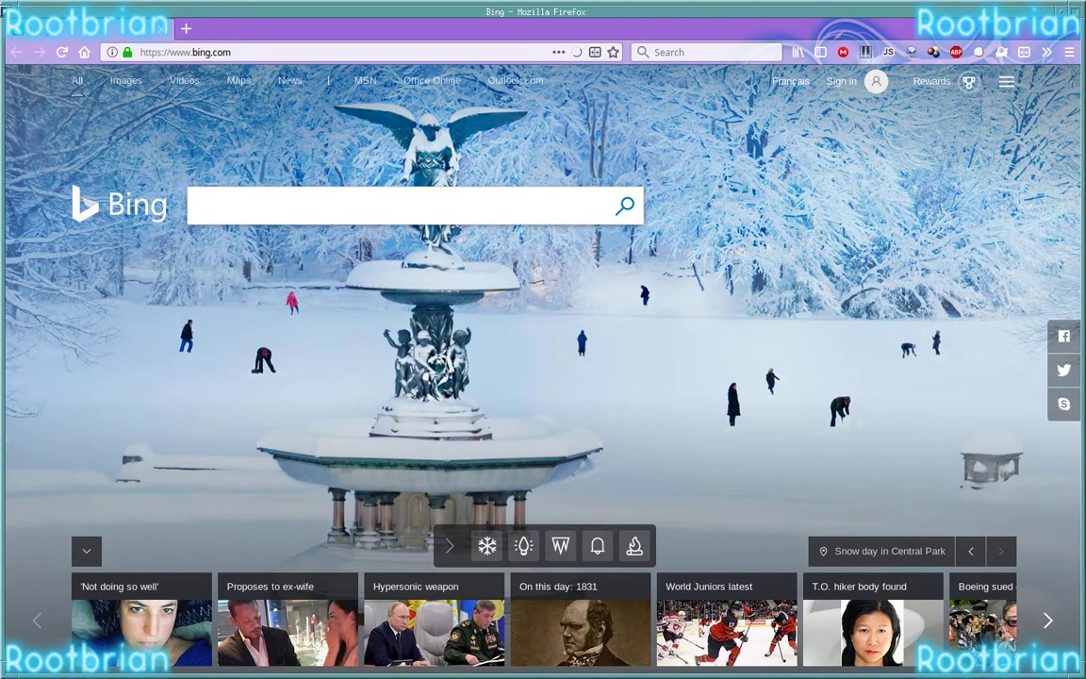
click(184, 31)
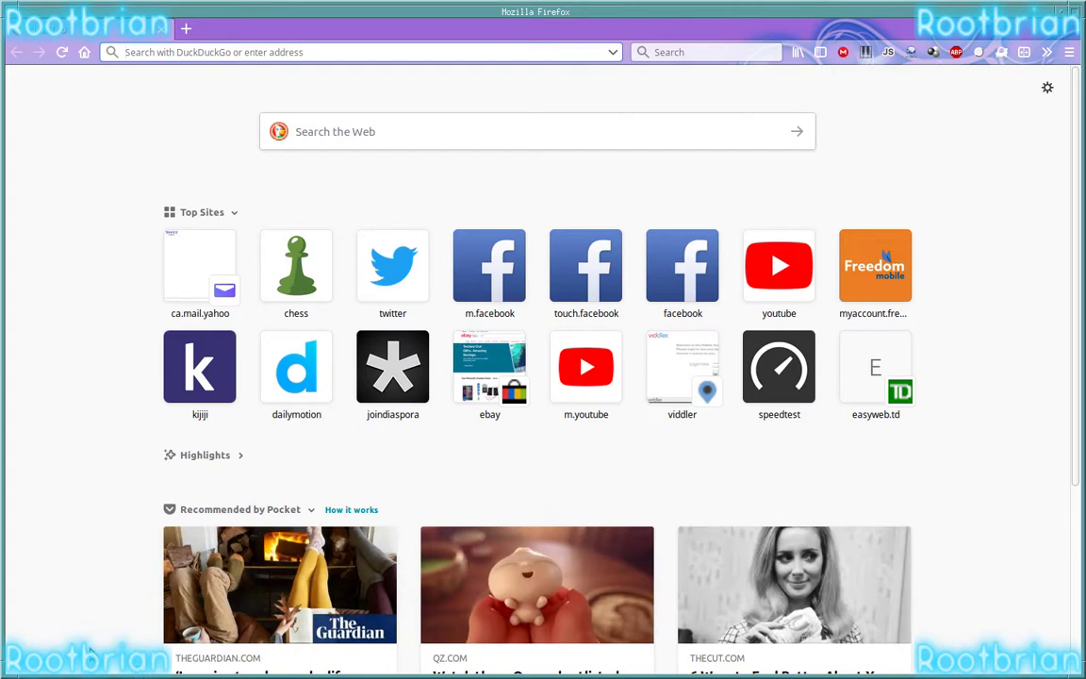
key(ctrl+l)
click(1060, 10)
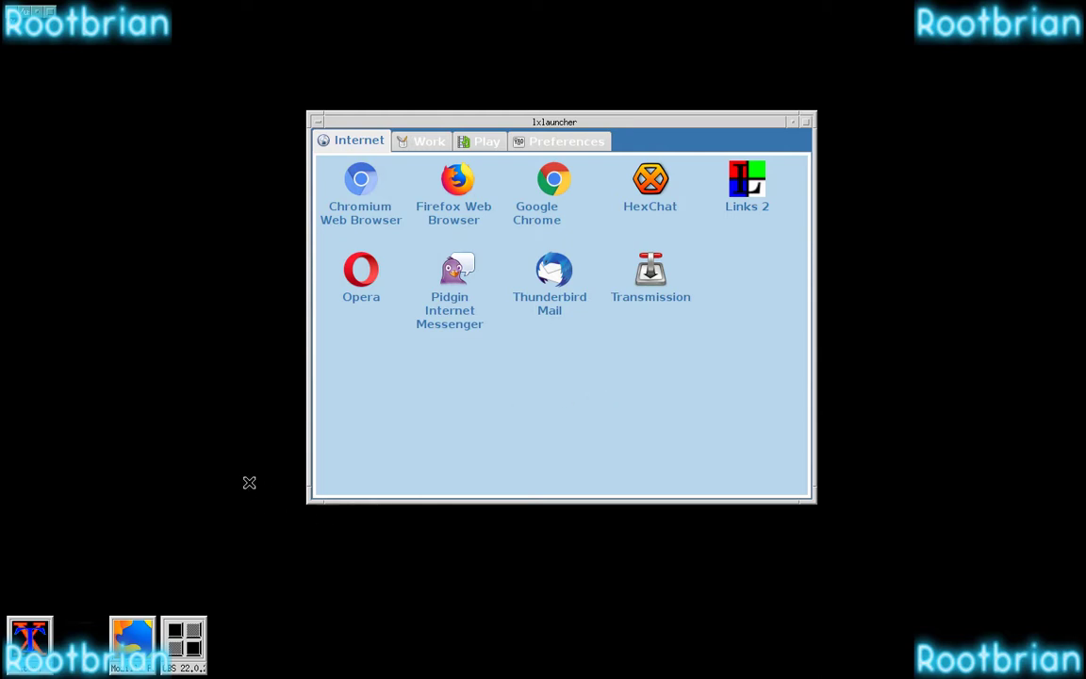
Step: Restore OBS from its desktop icon and select the Camera scene
click(187, 646)
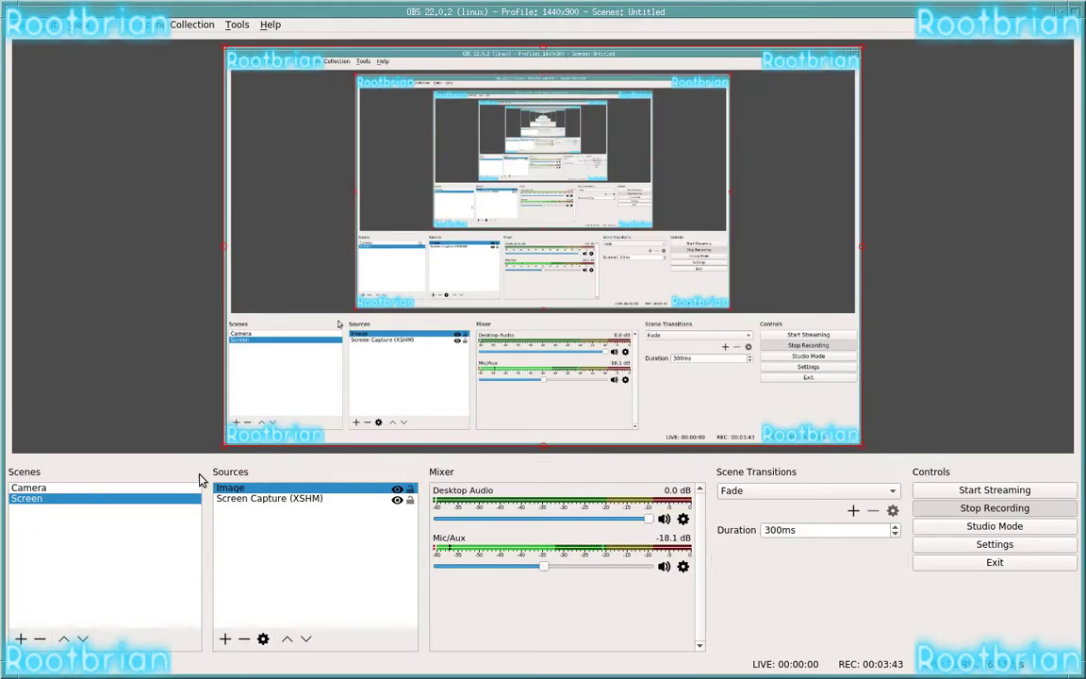
click(57, 487)
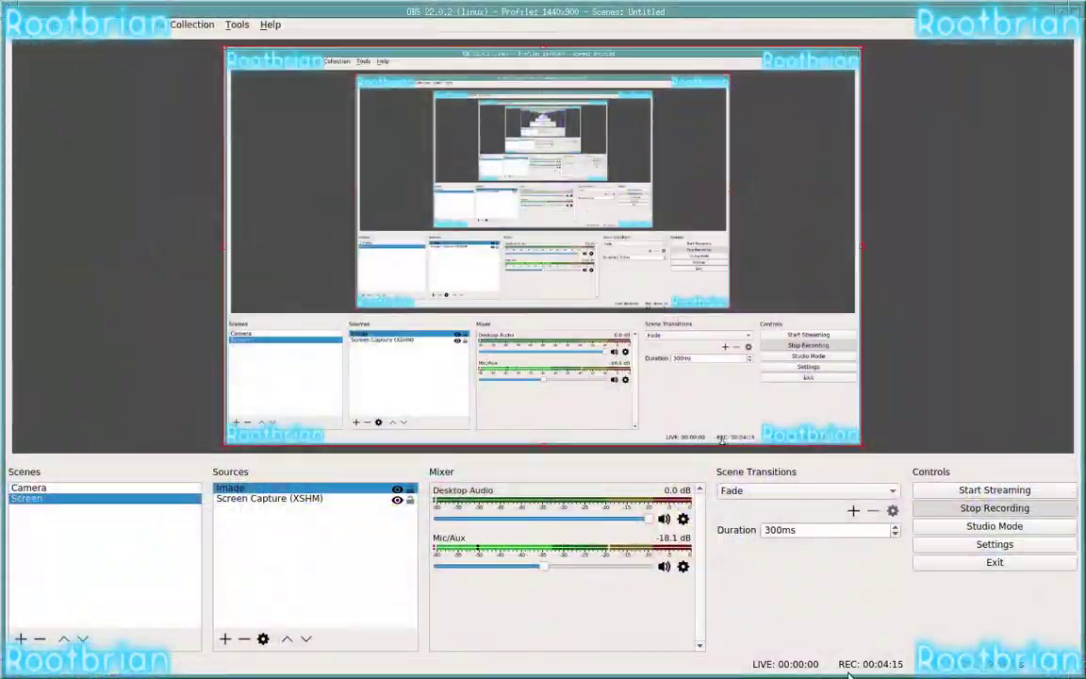
Step: Minimize OBS, show lxlauncher's Play tab, and launch VLC media player
click(954, 11)
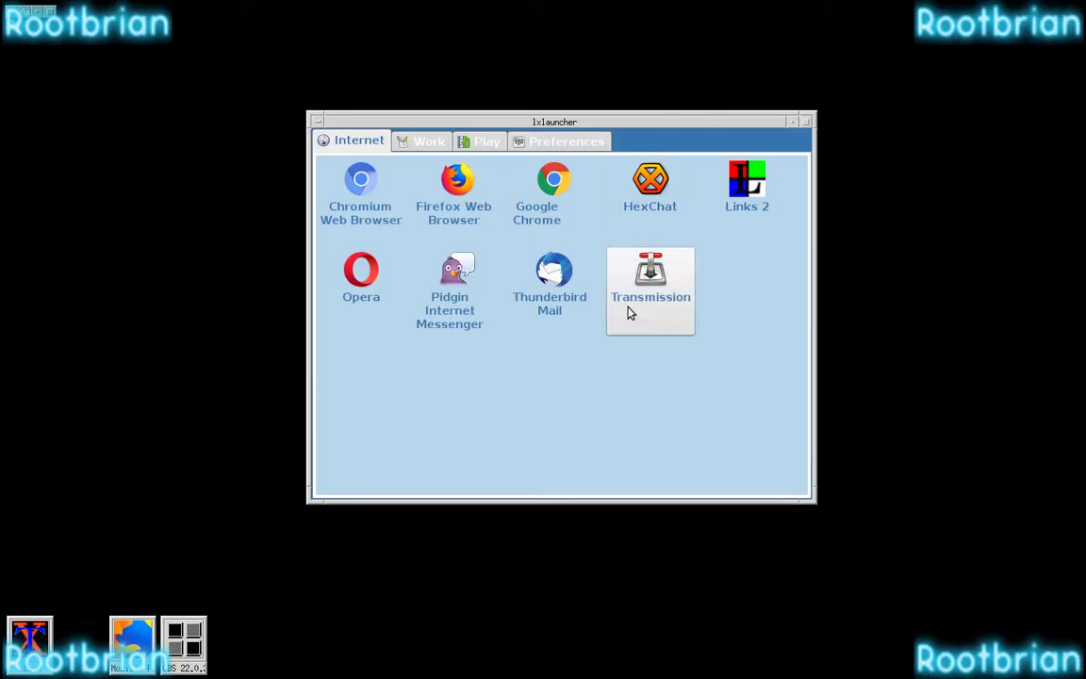
click(468, 149)
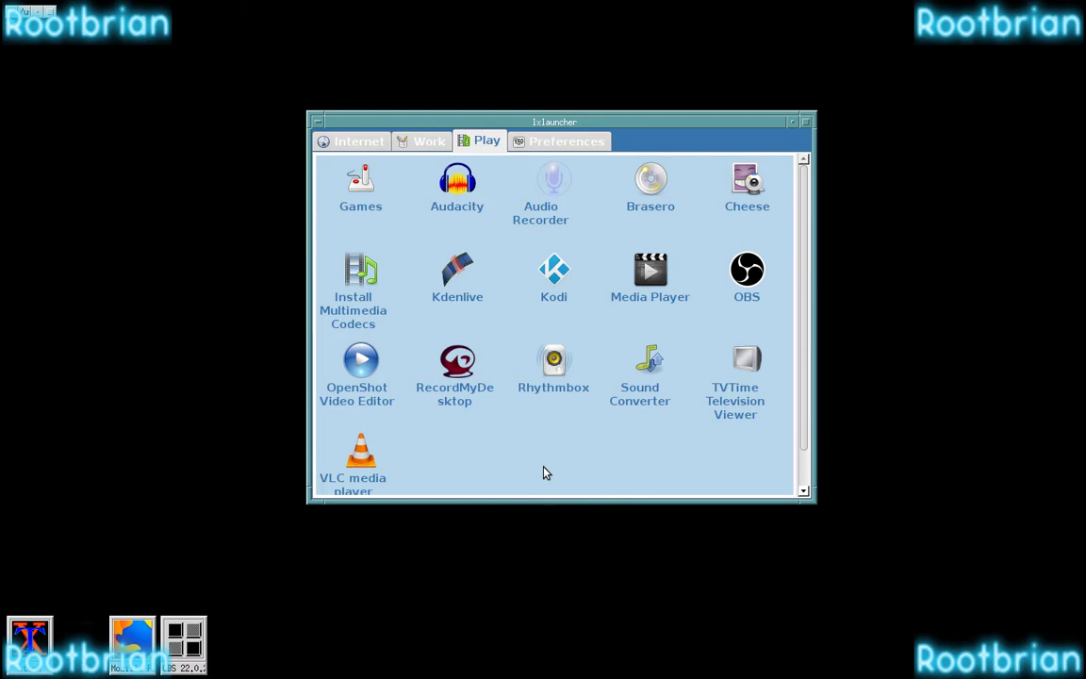
click(352, 447)
Step: Open the Friday December 4 2015 Jam Sessions video from /home/user/Videos in VLC
click(31, 23)
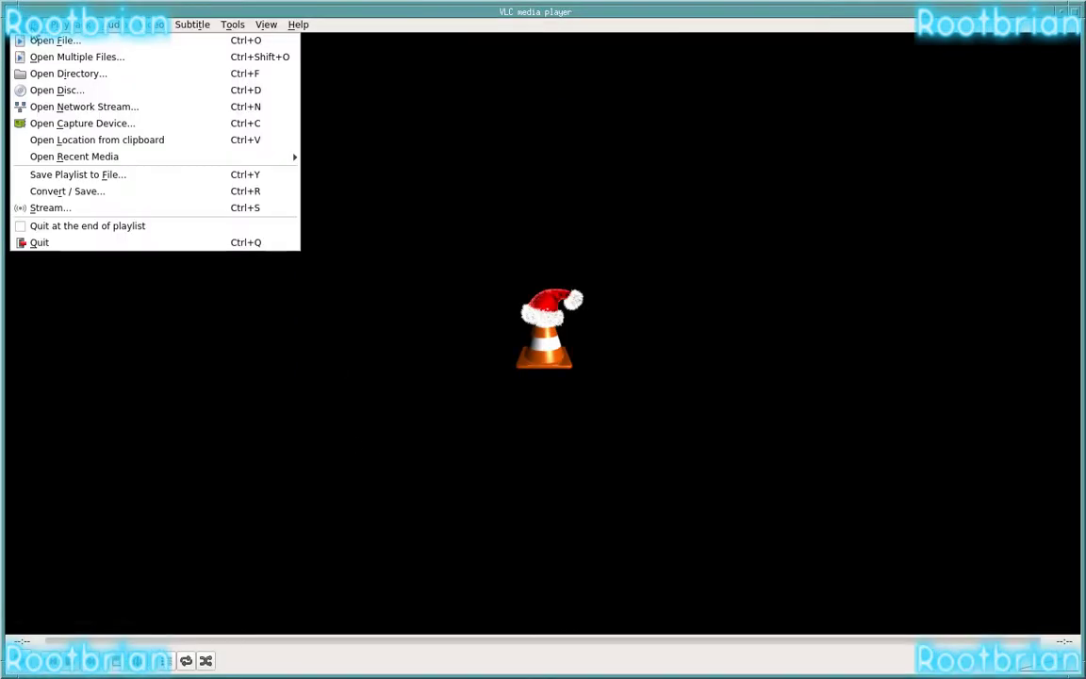
click(38, 39)
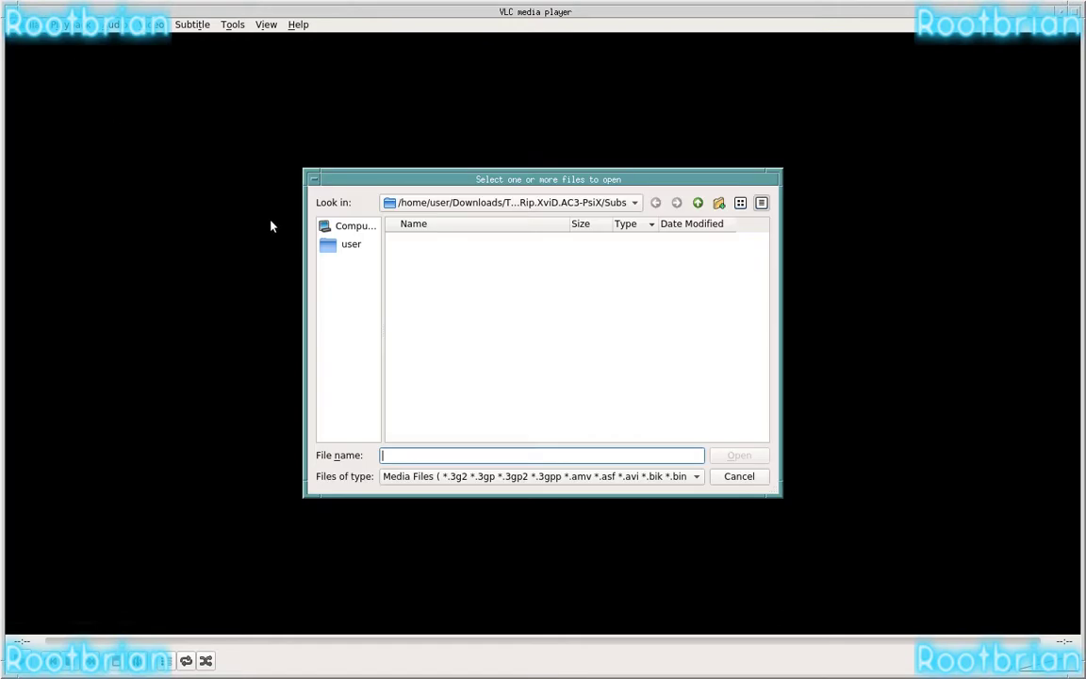
click(351, 246)
double_click(419, 382)
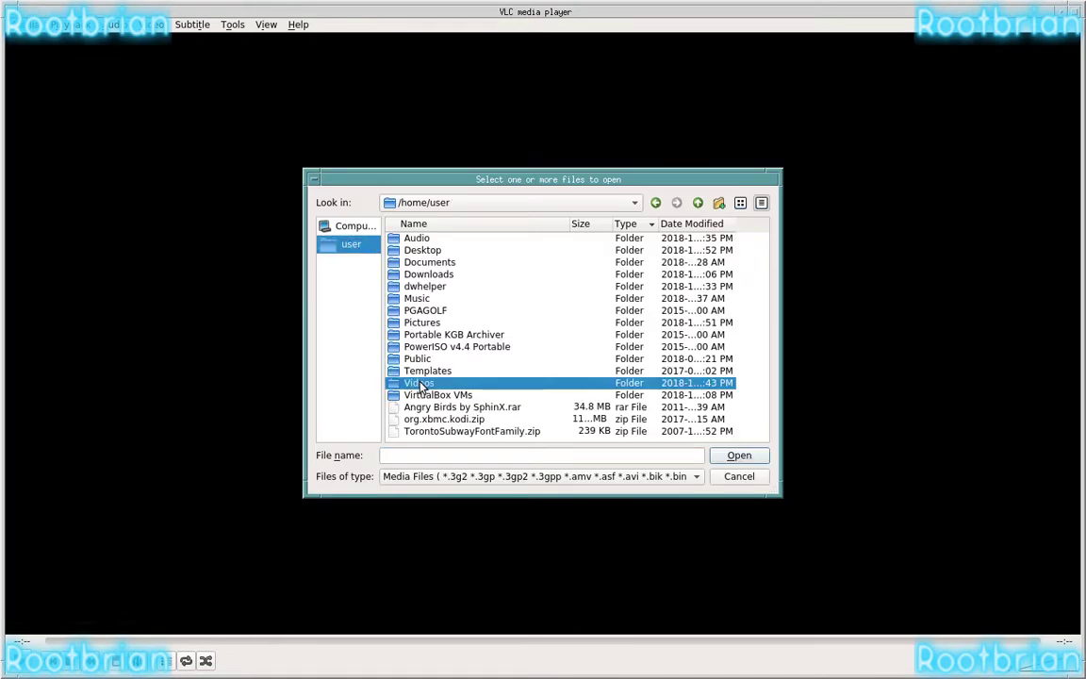
click(453, 362)
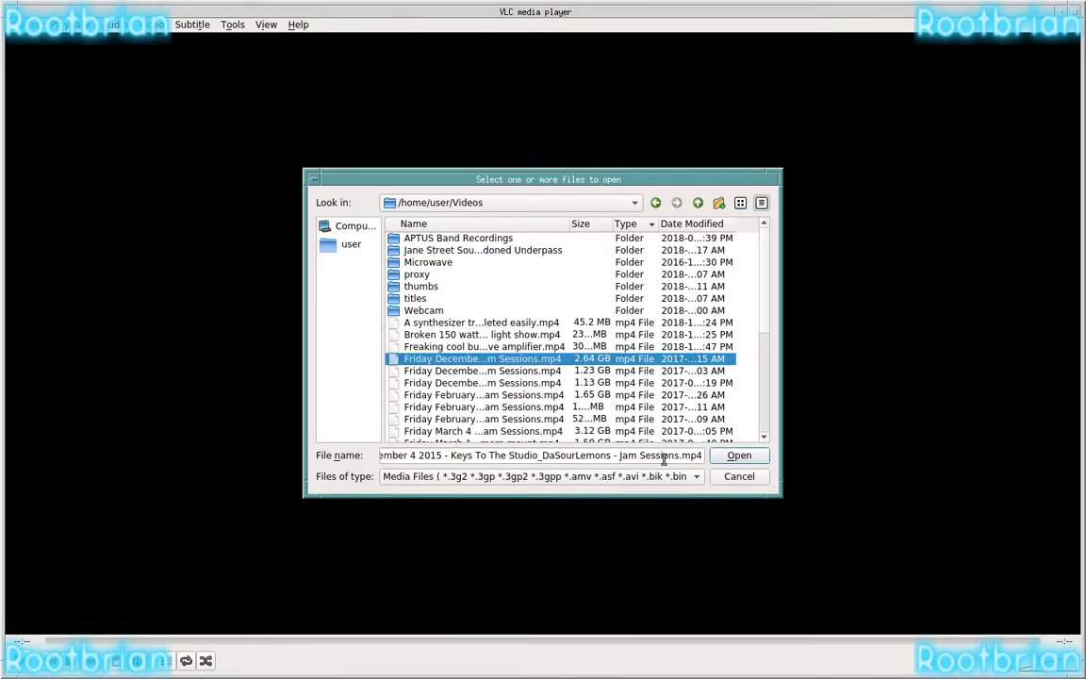
click(738, 461)
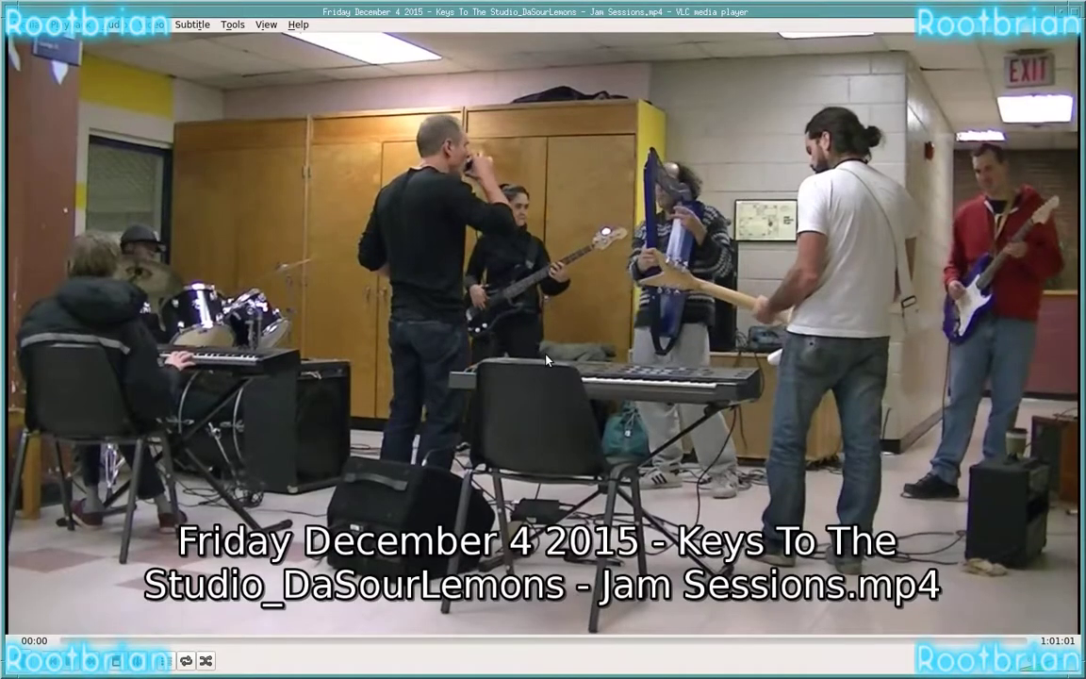
Step: Toggle the video in and out of full screen twice, then stop playback
double_click(605, 162)
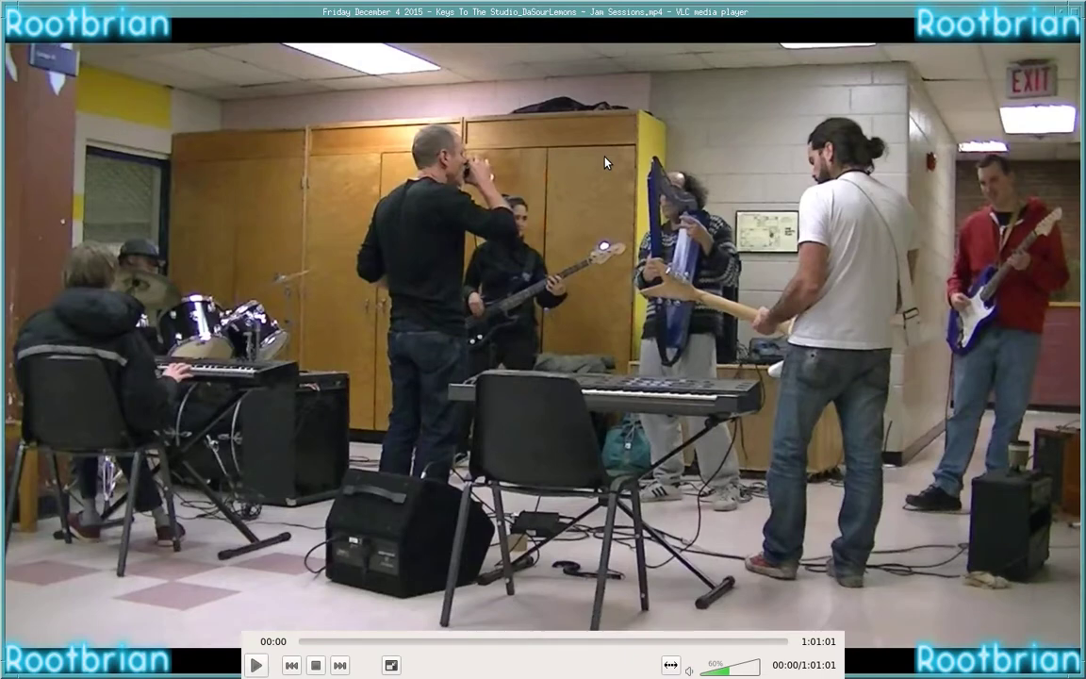
double_click(605, 162)
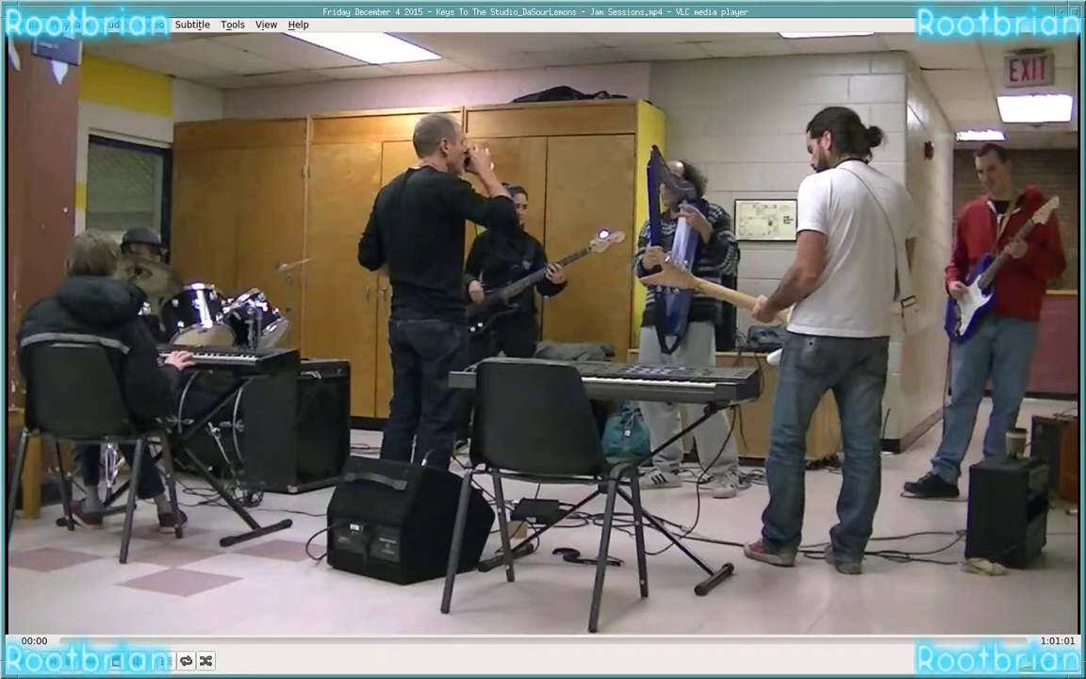
double_click(605, 162)
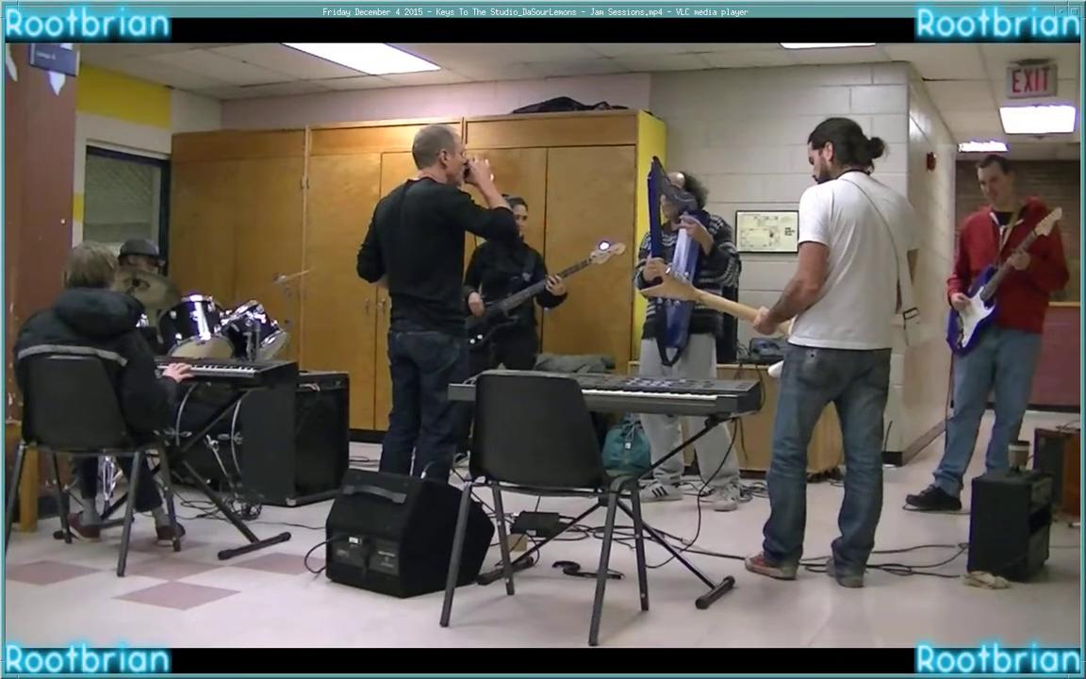
double_click(544, 162)
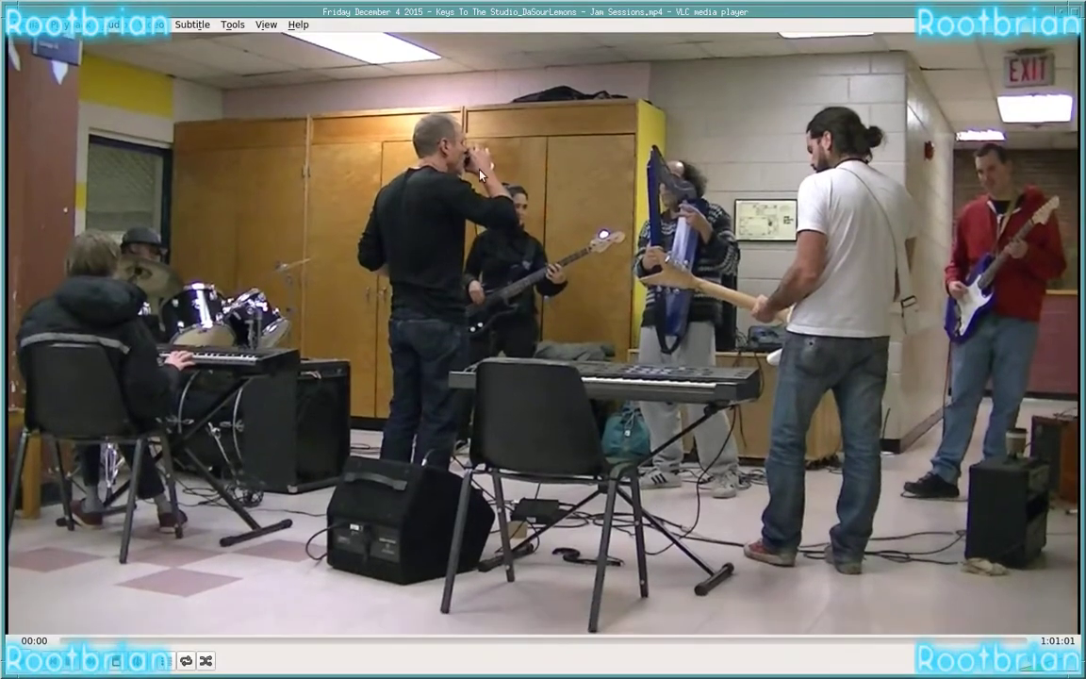
click(75, 665)
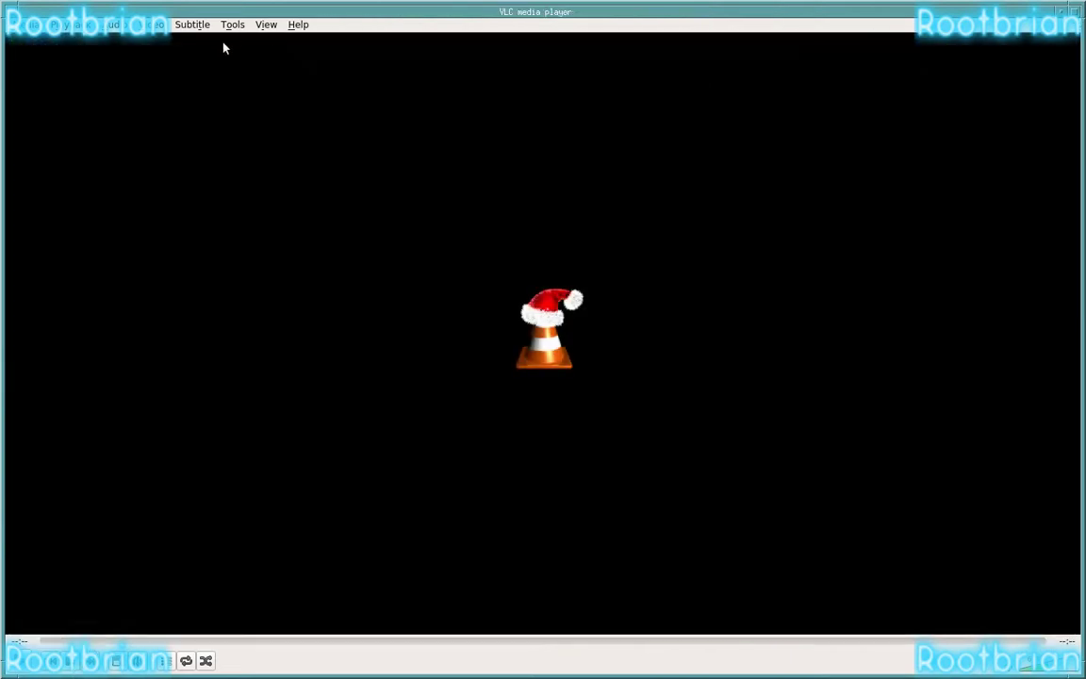
Step: Close VLC from its window menu, then open and dismiss the lxlauncher window menu
click(21, 13)
click(21, 13)
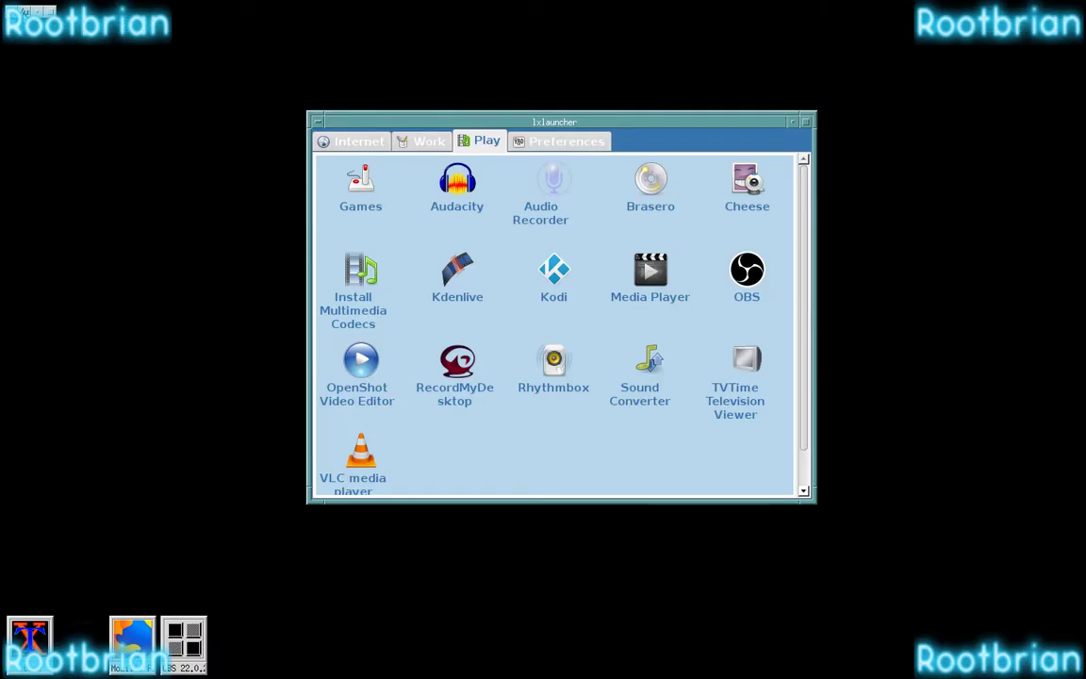
click(319, 124)
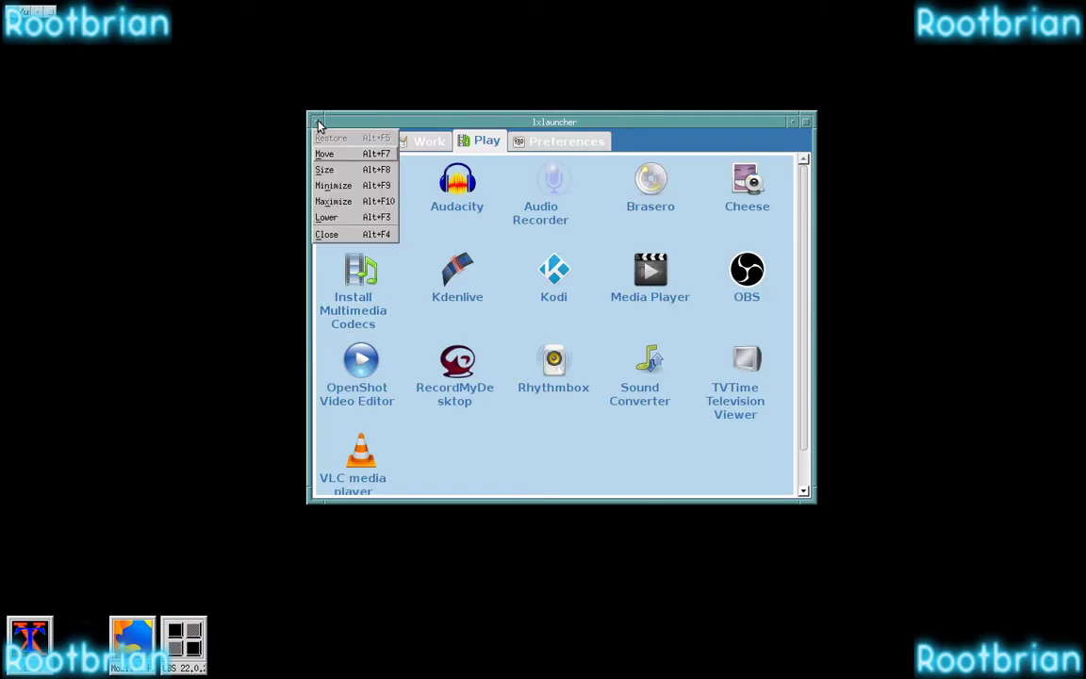
click(319, 124)
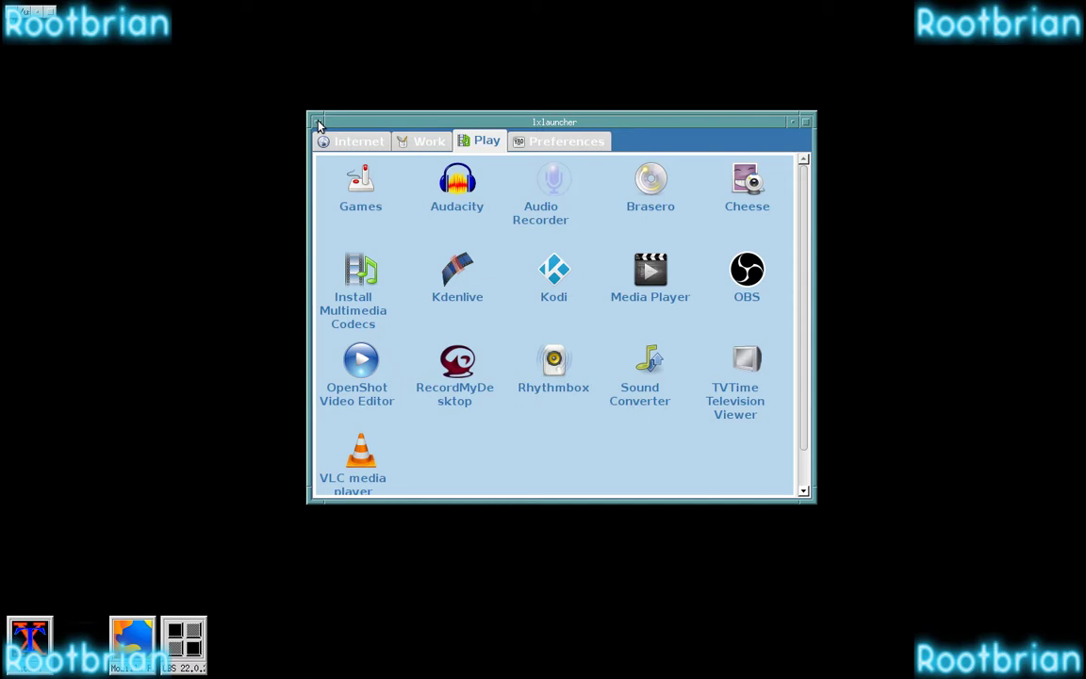
click(189, 641)
Step: Restore OBS Studio and switch its output to the full-frame webcam Camera scene
click(183, 637)
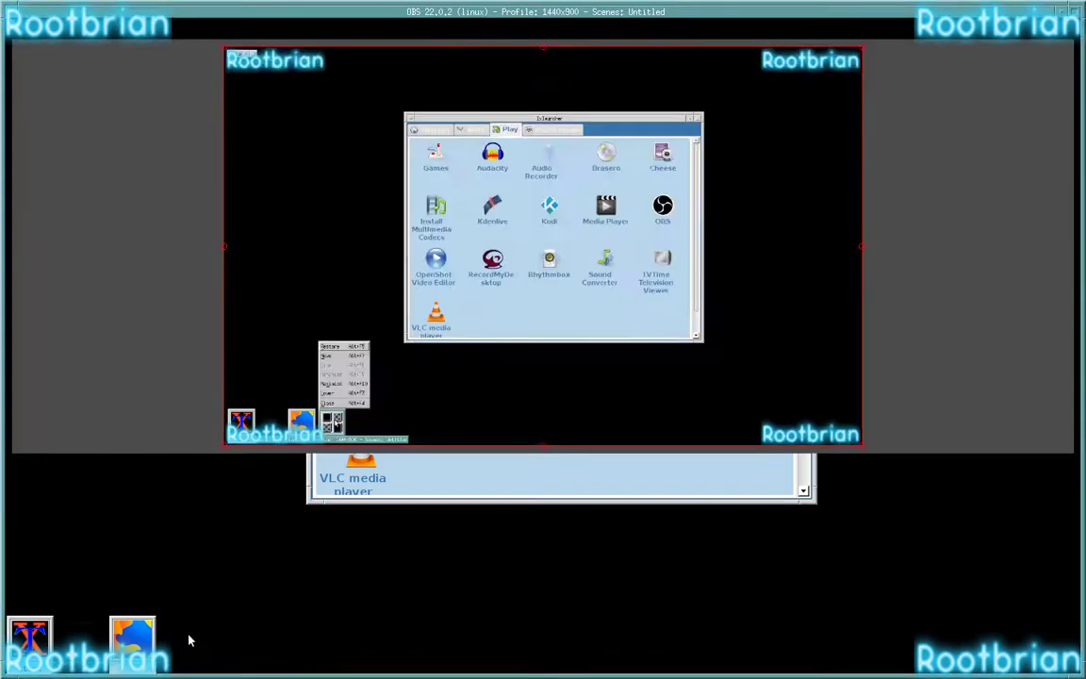
click(52, 488)
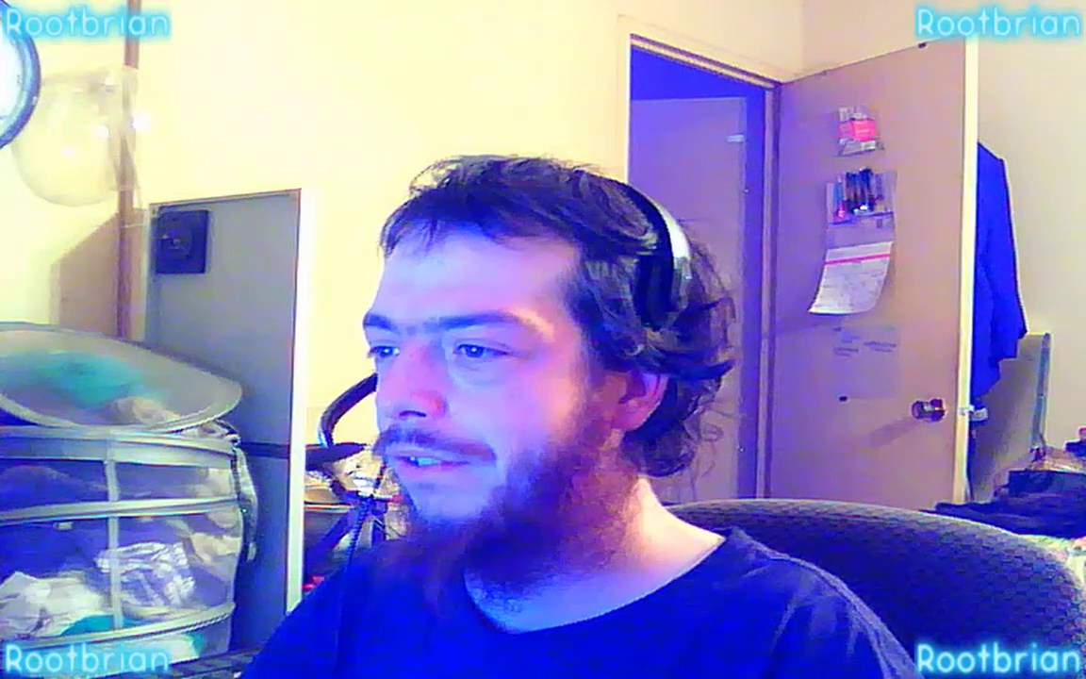
Step: Put OBS back on the Screen scene and sort Task Manager processes by RSS memory
click(59, 500)
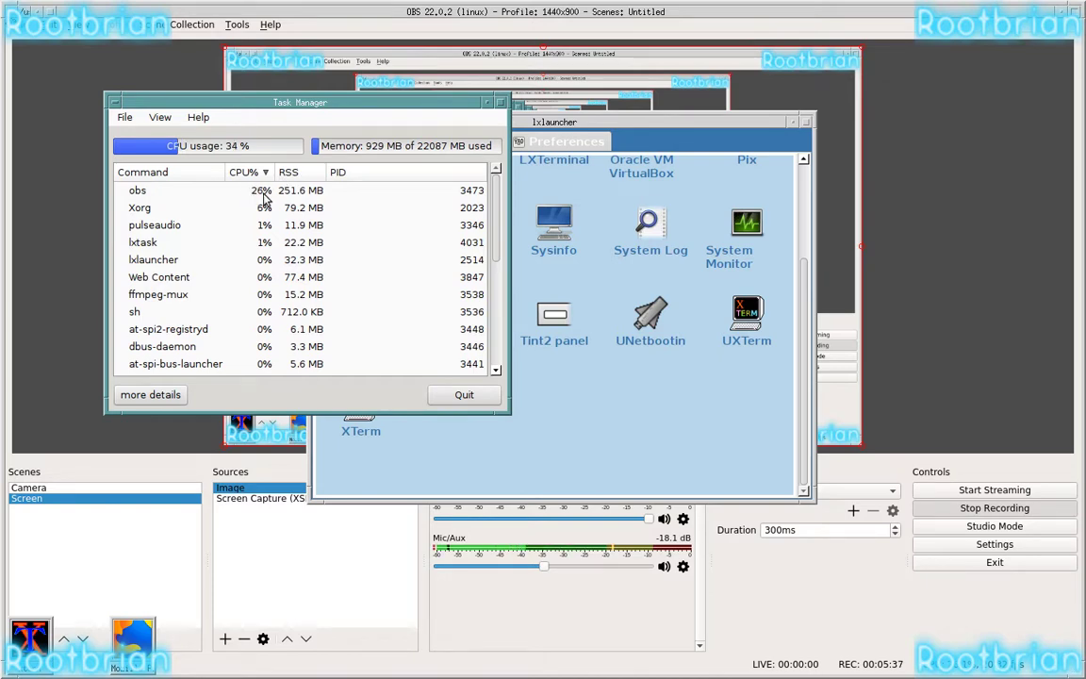
click(288, 173)
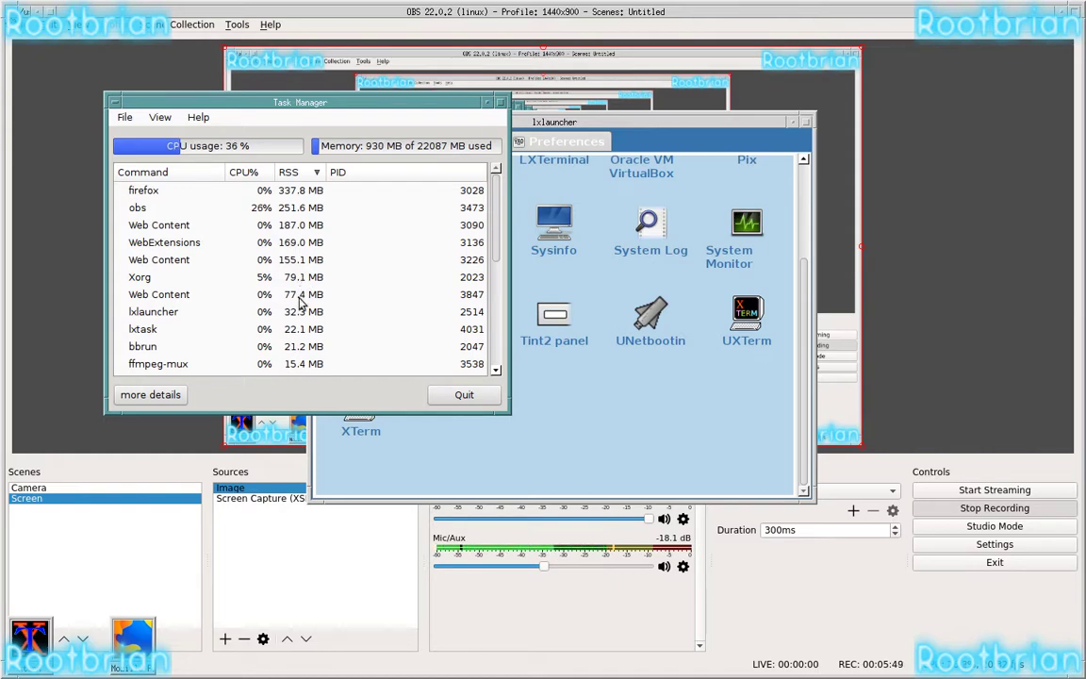
Step: Browse the RSS-sorted process list and select the mwm process
scroll(301, 298, down, 1)
scroll(302, 298, down, 1)
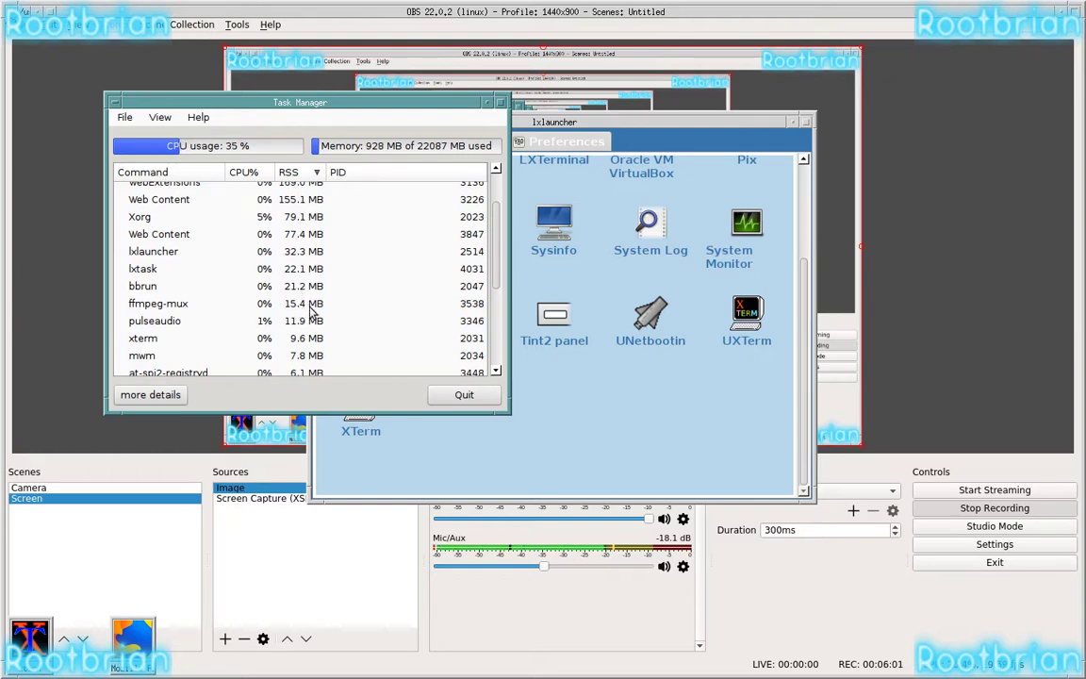
scroll(311, 311, down, 1)
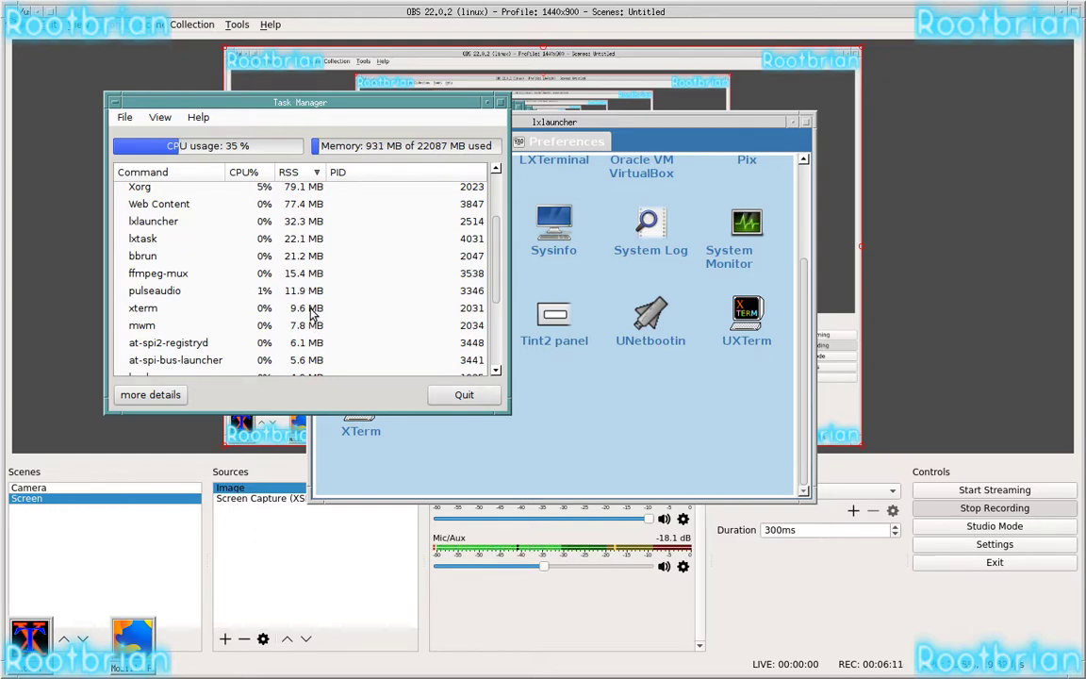
click(141, 324)
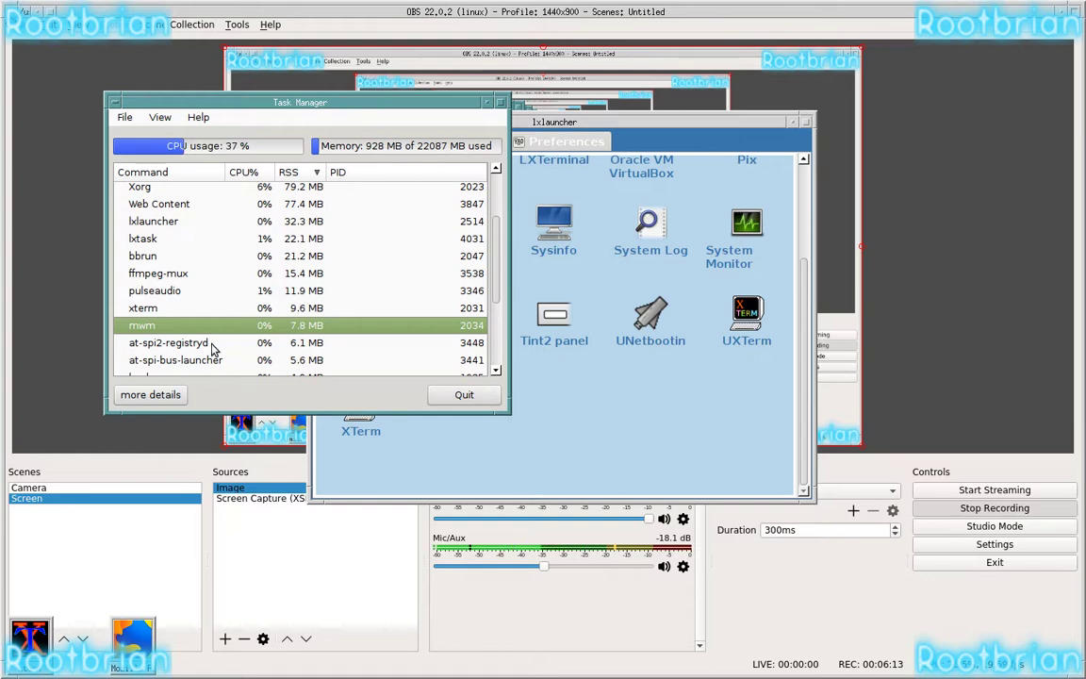
scroll(223, 297, down, 2)
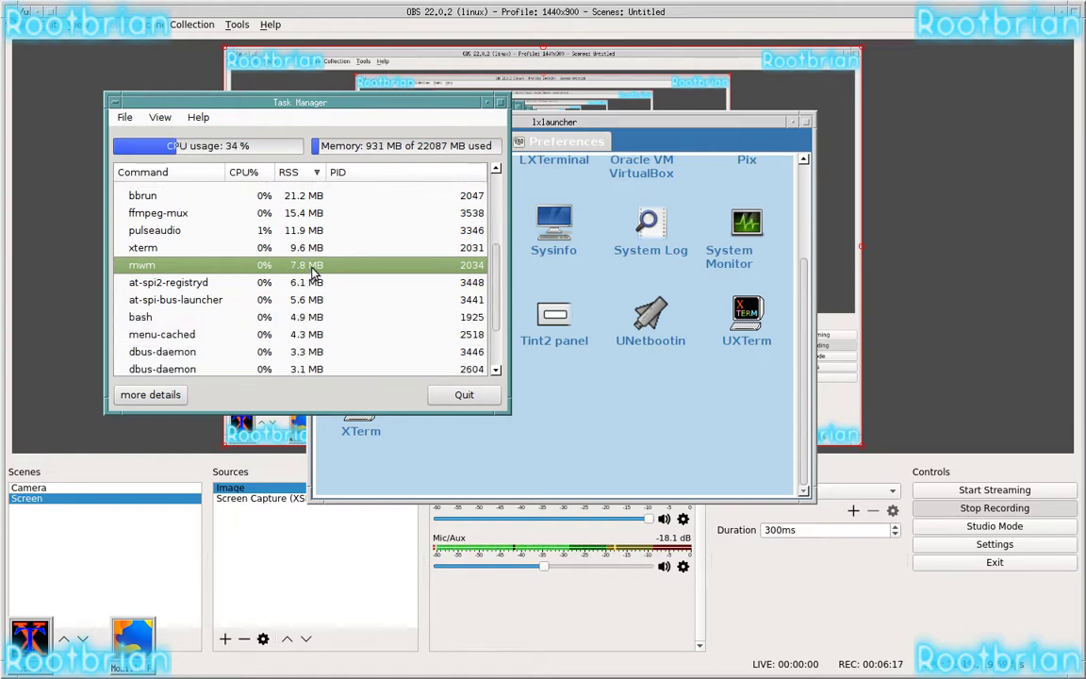
scroll(313, 271, down, 2)
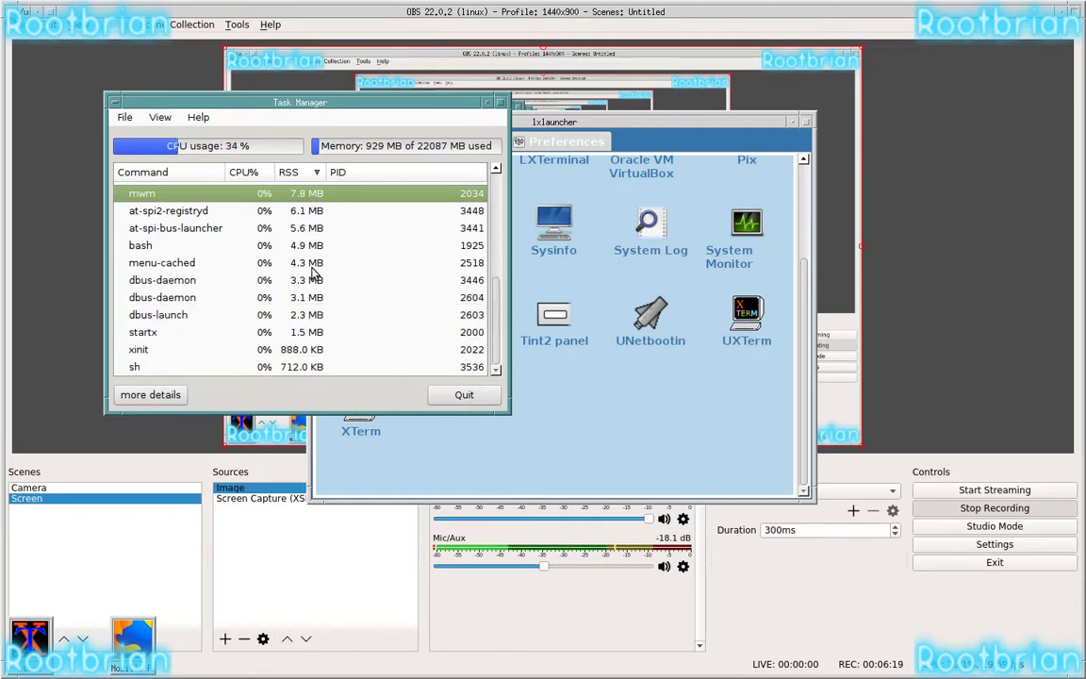
scroll(313, 271, up, 2)
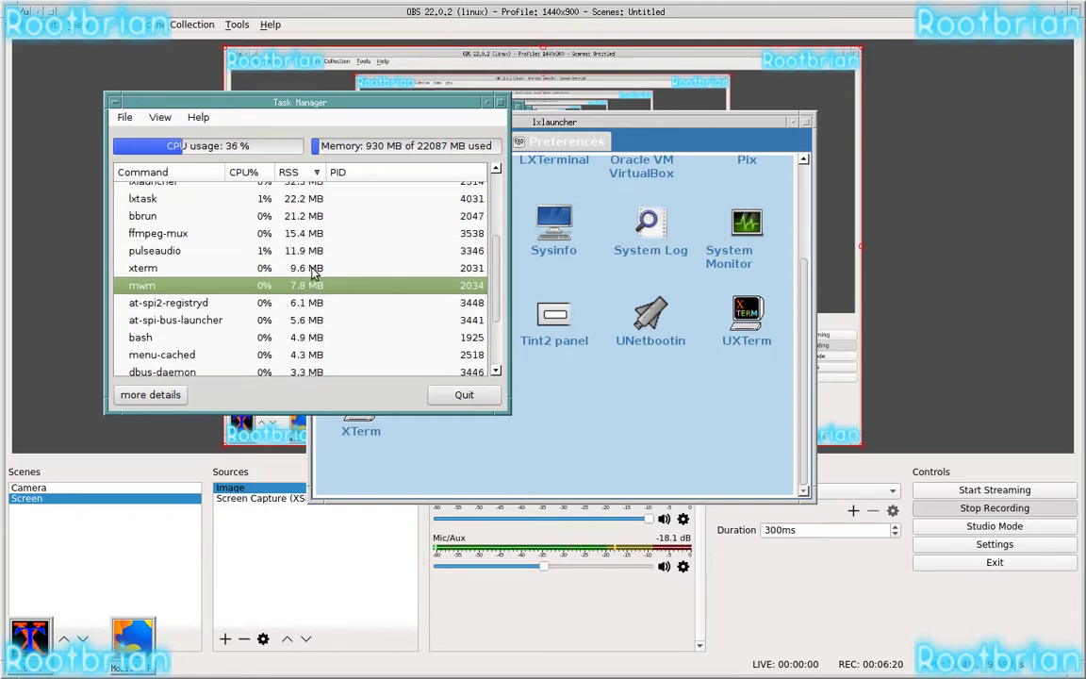
click(151, 395)
scroll(325, 339, down, 3)
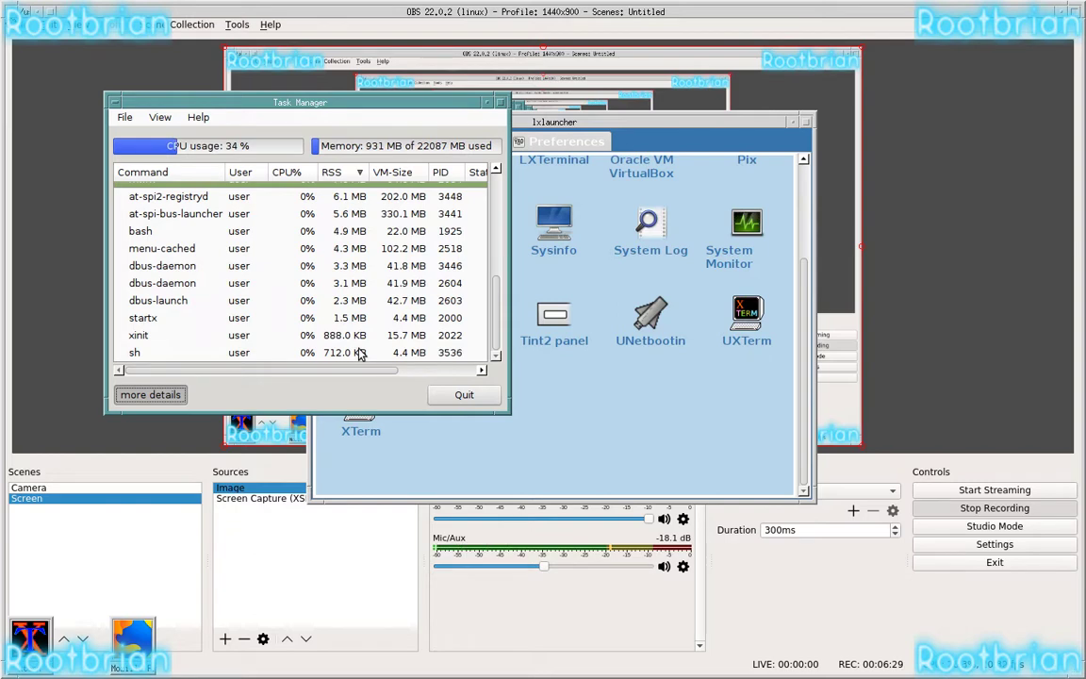
scroll(359, 353, up, 5)
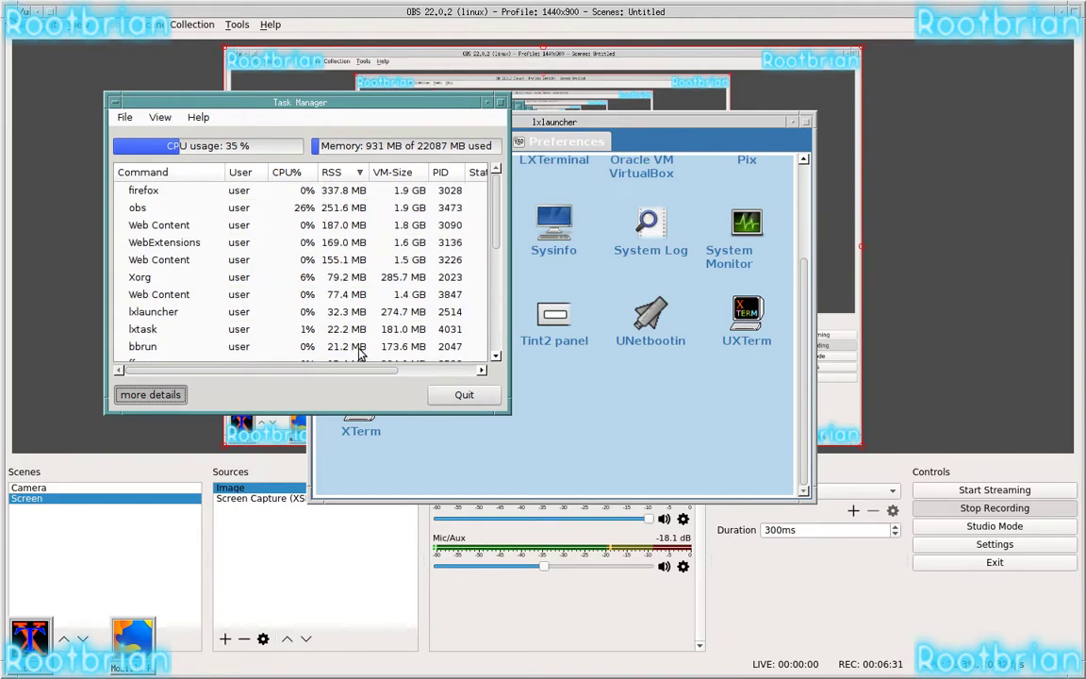
scroll(358, 353, down, 5)
scroll(332, 353, up, 5)
scroll(330, 355, down, 1)
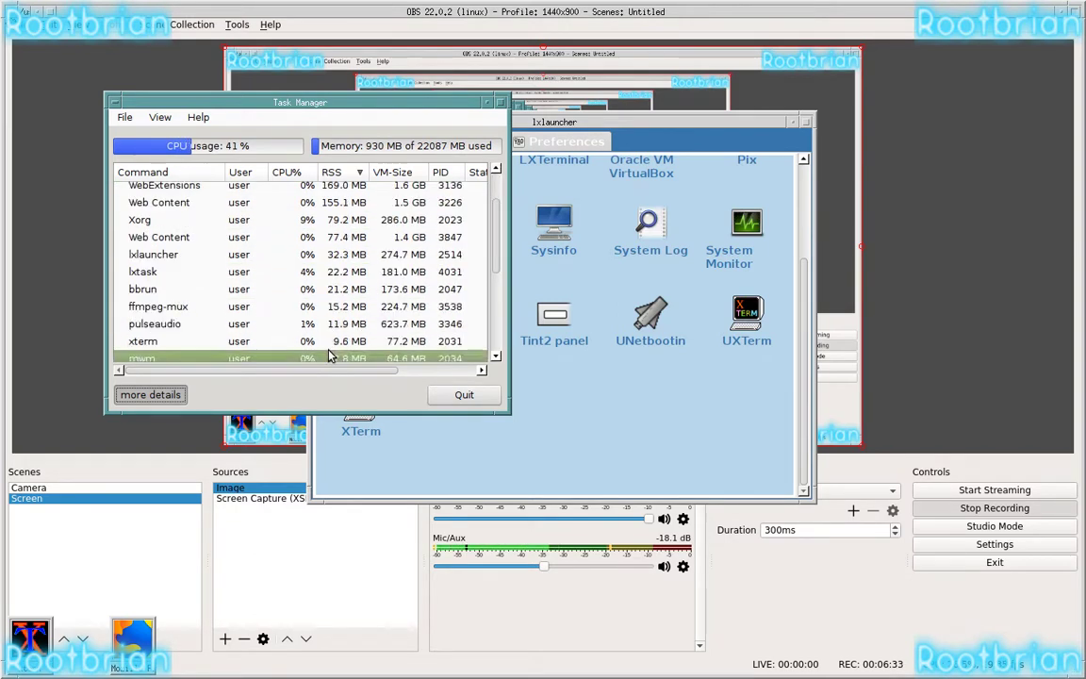
scroll(340, 351, down, 2)
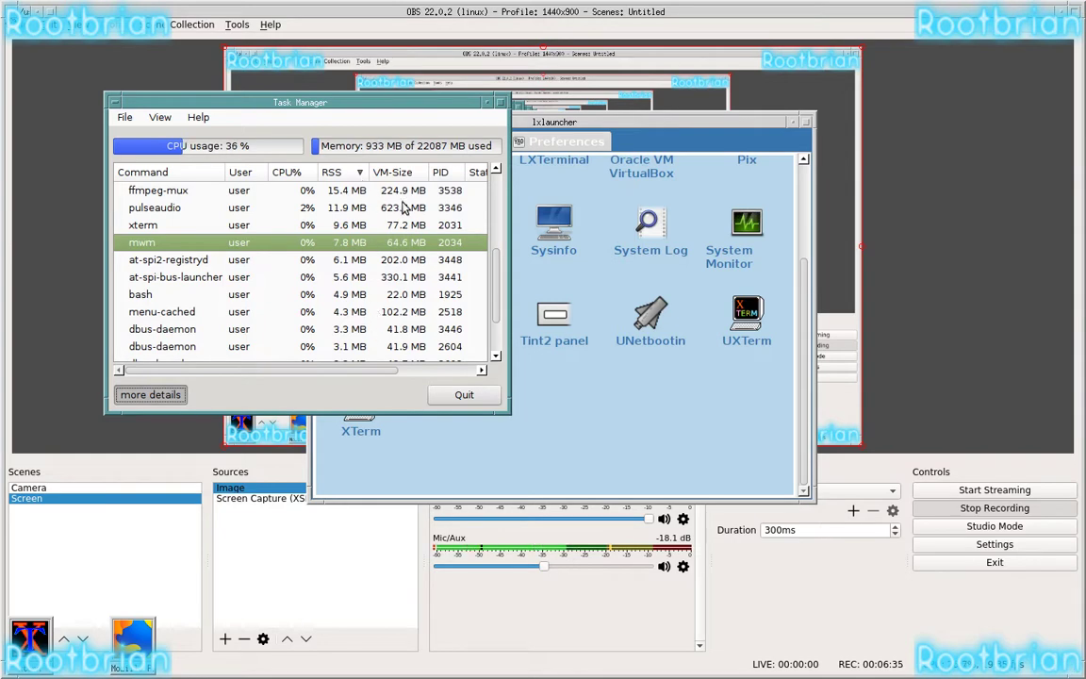
scroll(403, 217, up, 4)
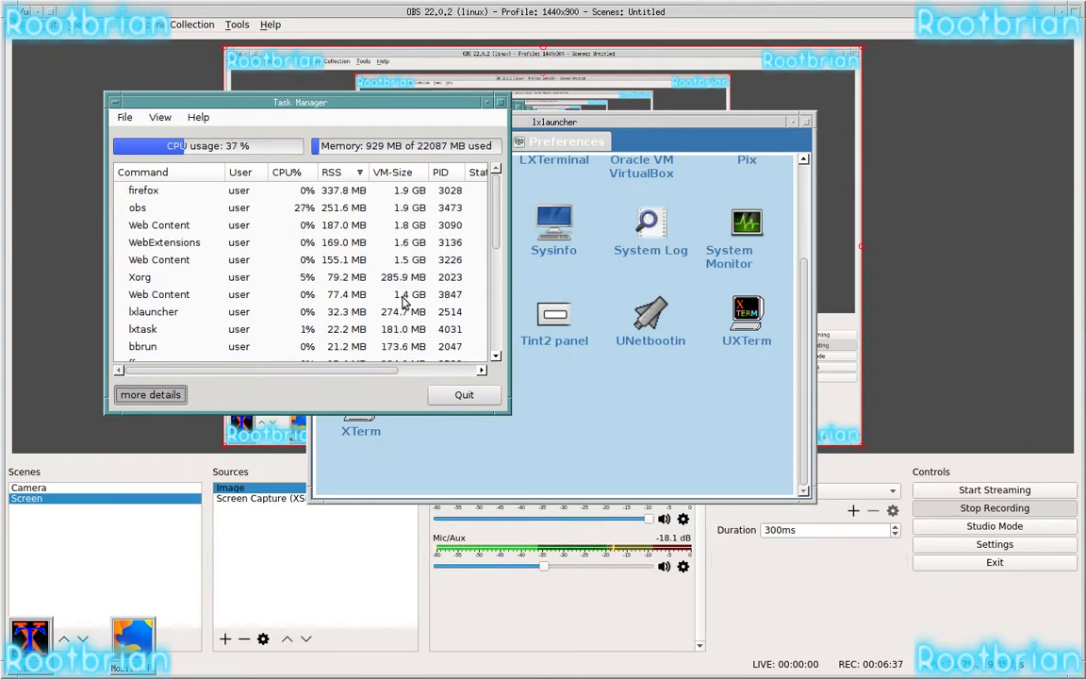
scroll(415, 236, down, 6)
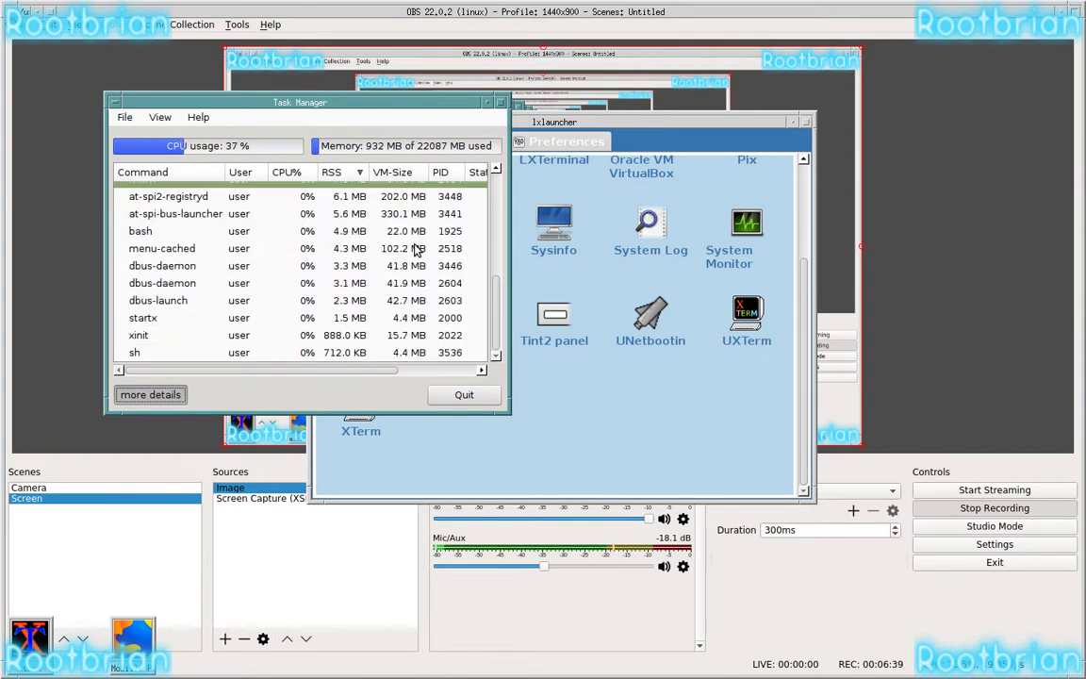
drag(253, 366, 110, 369)
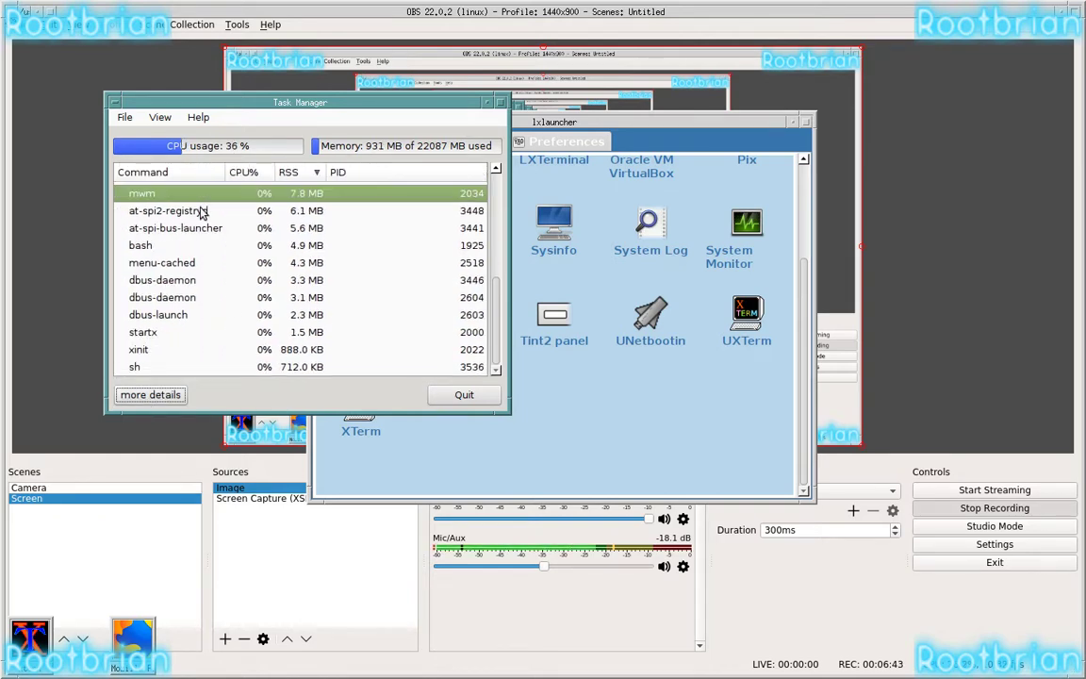
click(160, 117)
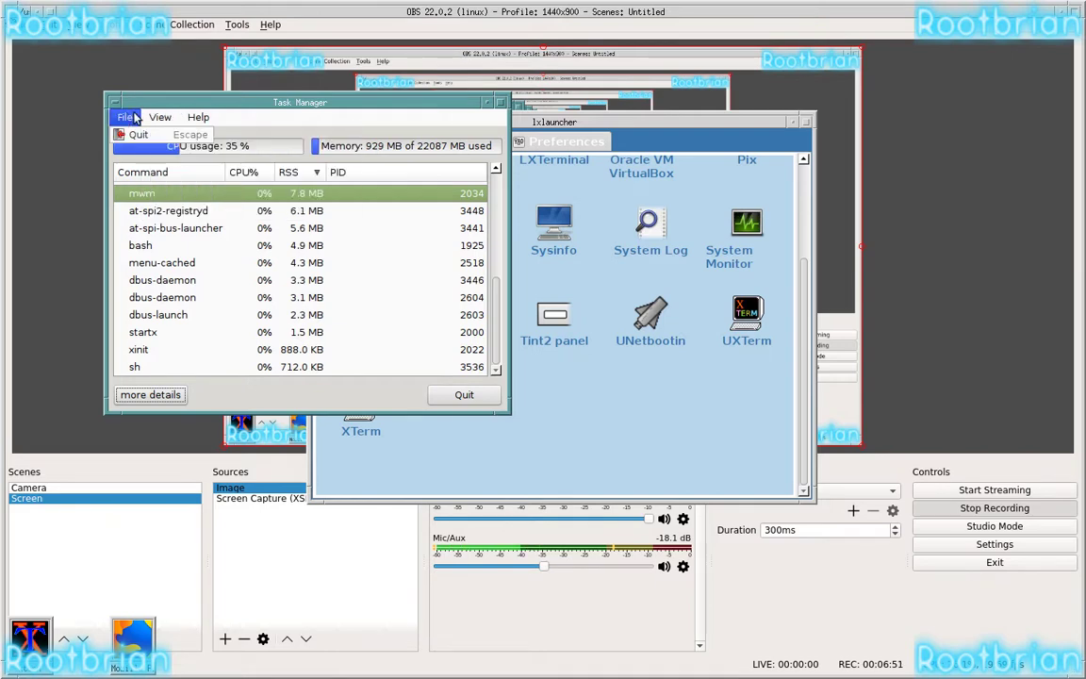
Step: Dismiss the File menu, quit Task Manager, and return OBS output to the Camera scene
click(198, 116)
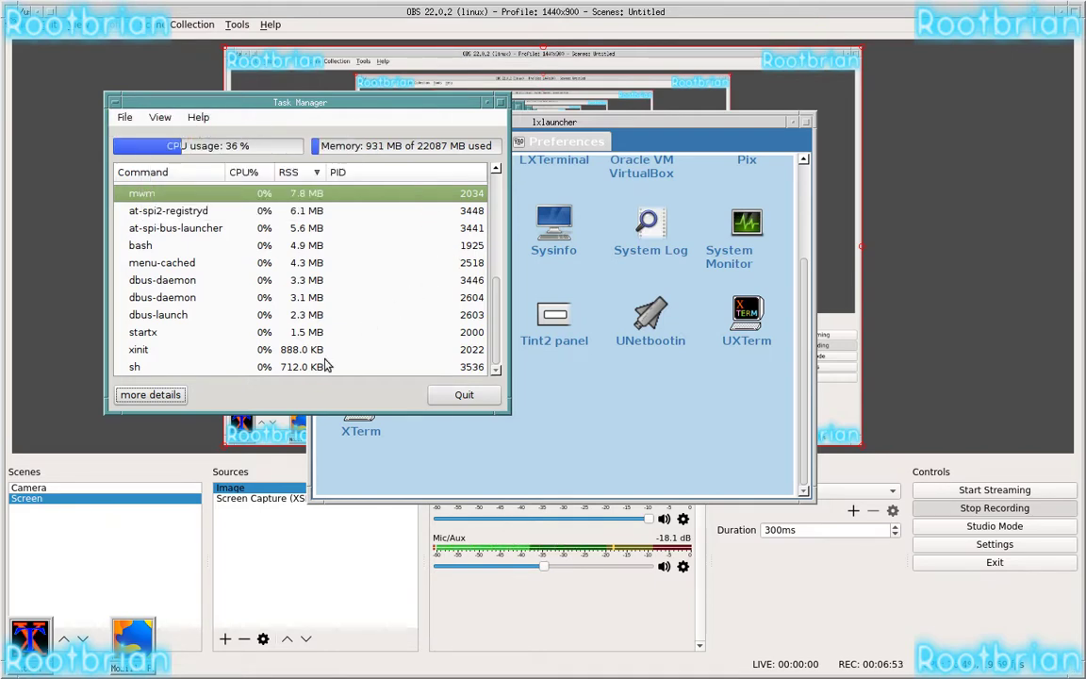
scroll(252, 335, up, 6)
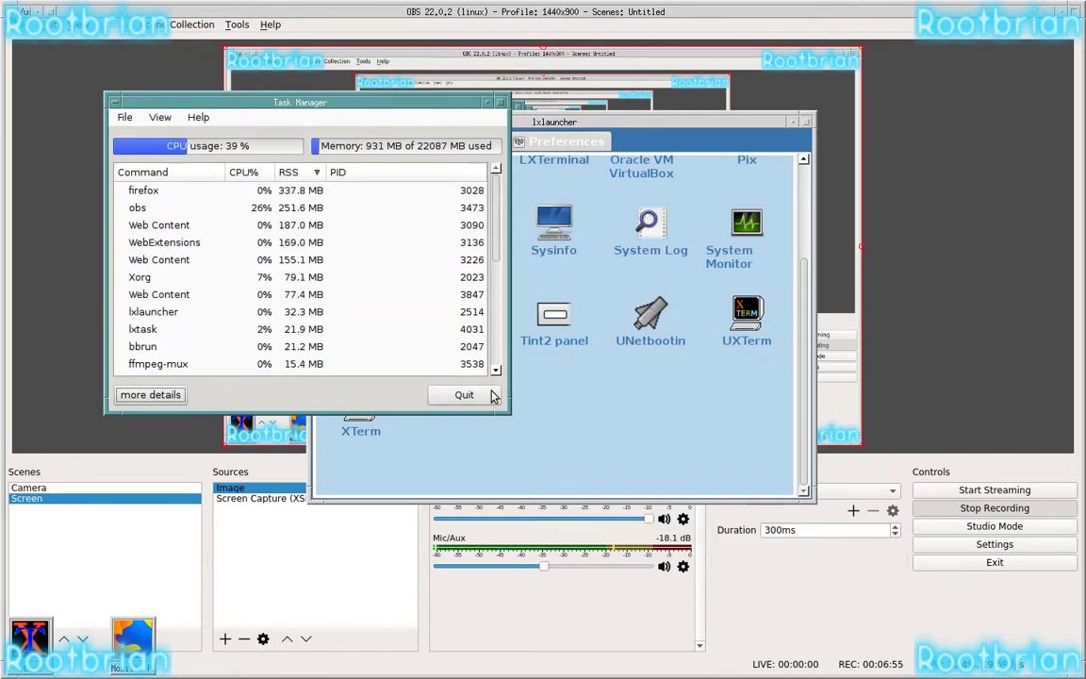
click(466, 394)
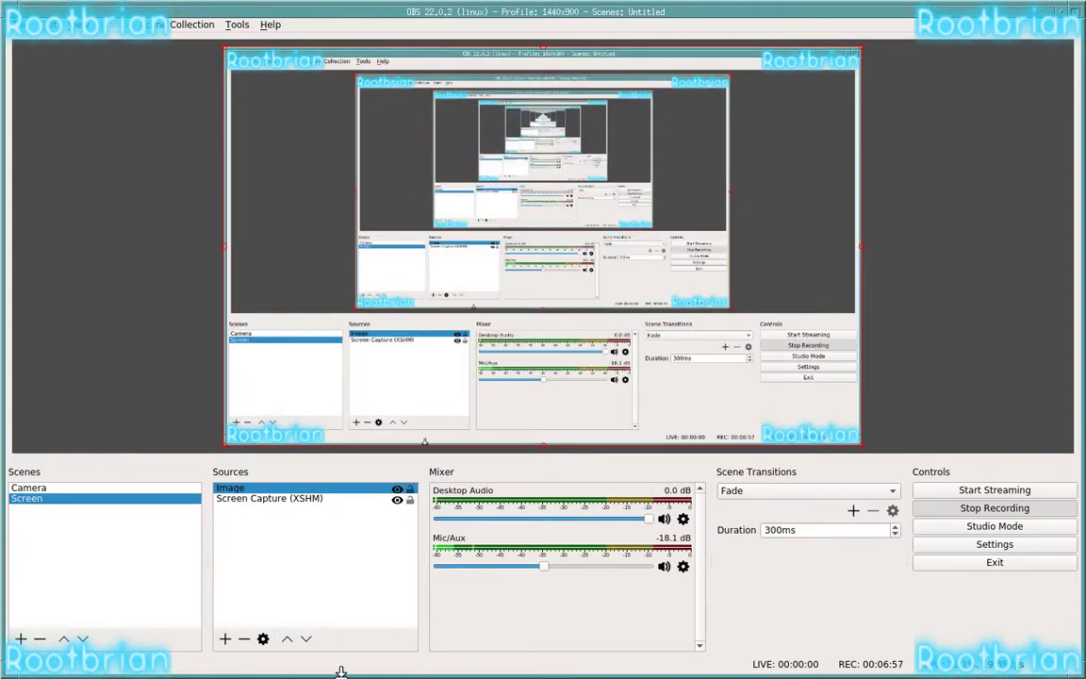
click(75, 487)
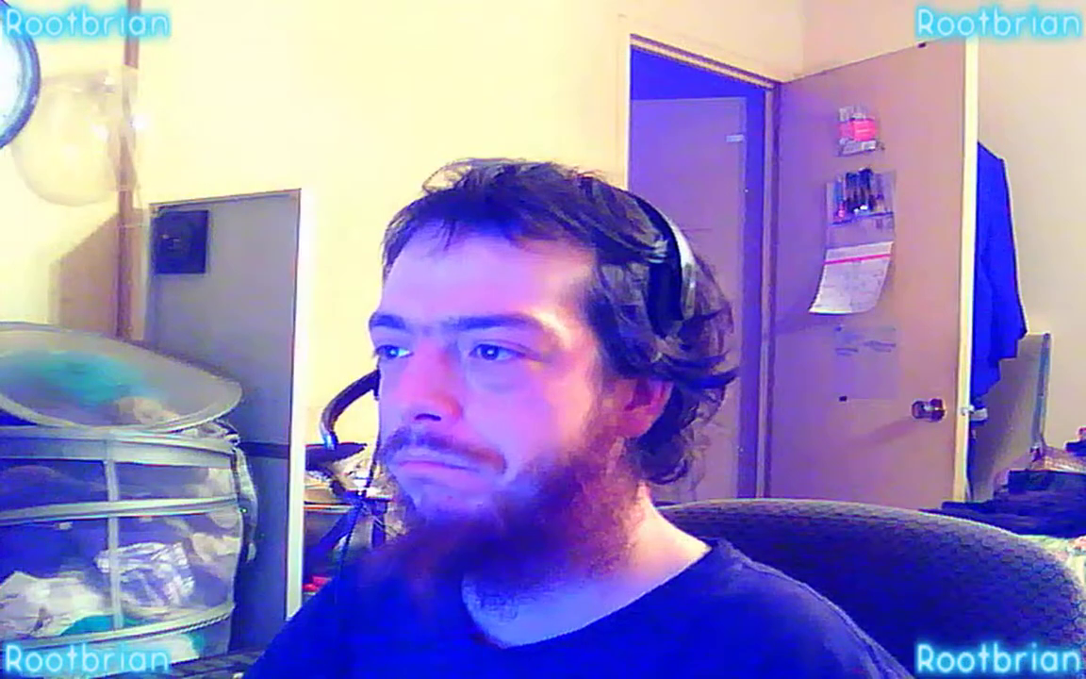